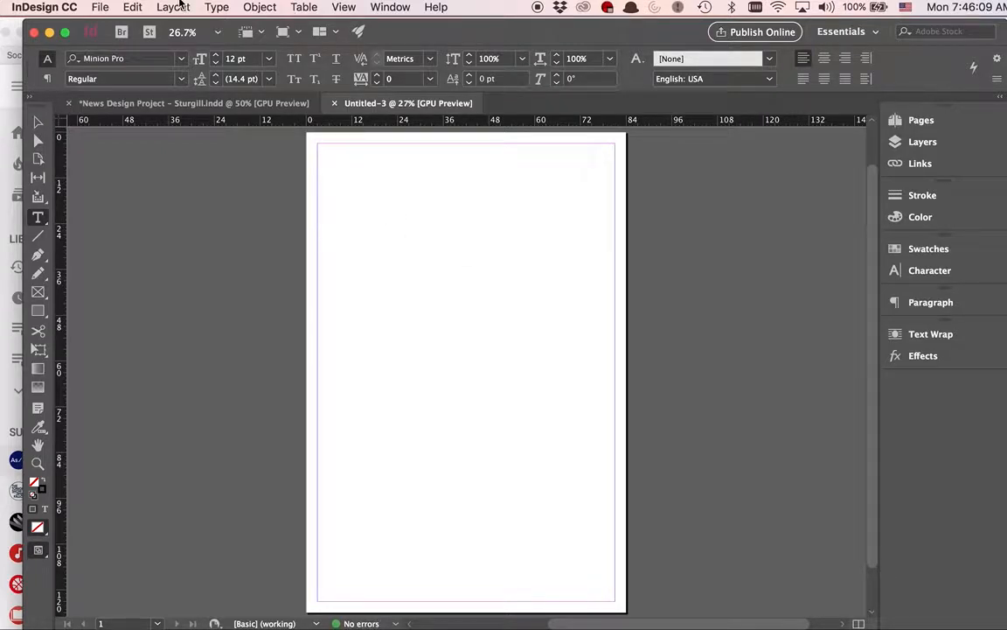
# Divide the page into 5 columns and move the ruler origin to the upper-left corner of the margins
pyautogui.click(173, 7)
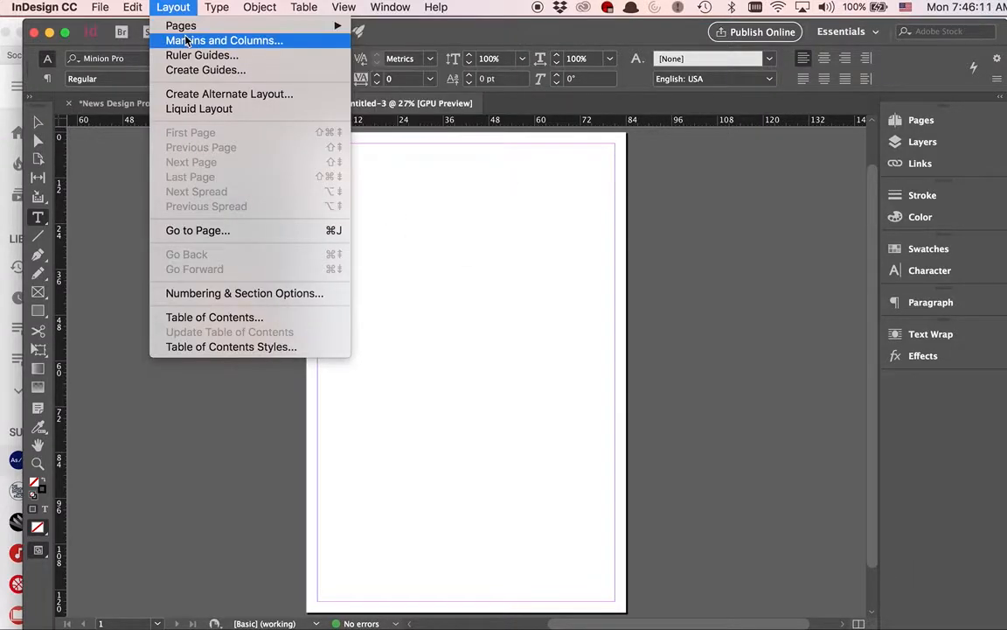
pyautogui.click(220, 38)
pyautogui.doubleClick(442, 390)
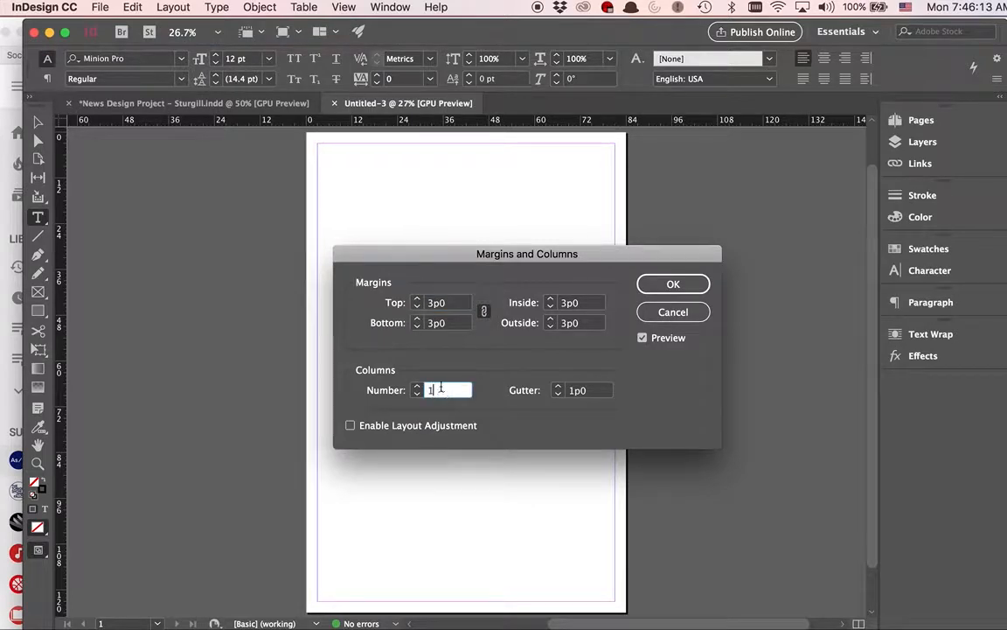
pyautogui.press('BackSpace')
pyautogui.write('5')
pyautogui.click(671, 285)
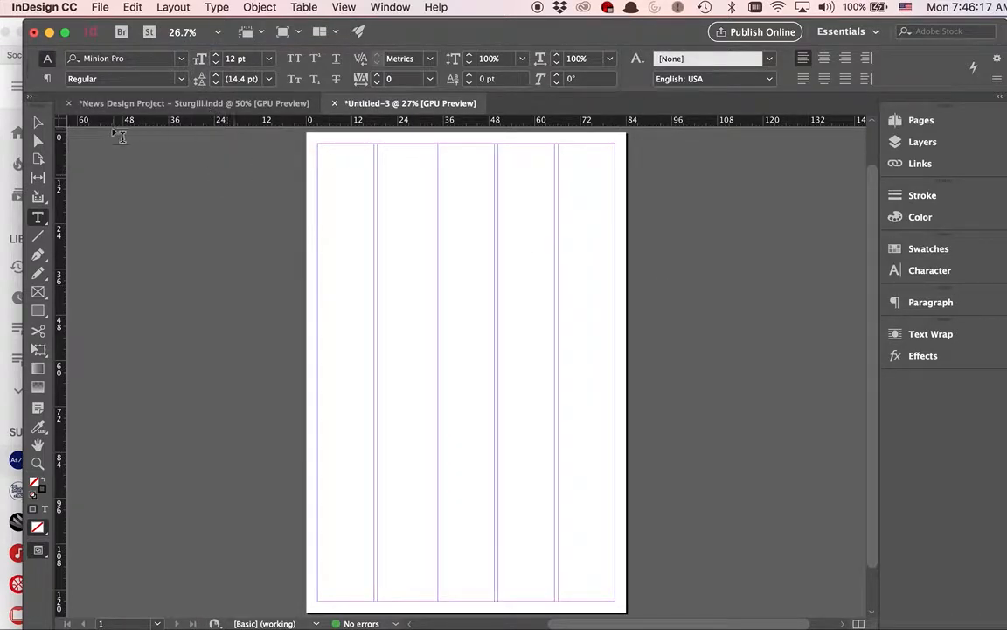
pyautogui.moveTo(58, 117); pyautogui.dragTo(318, 144)
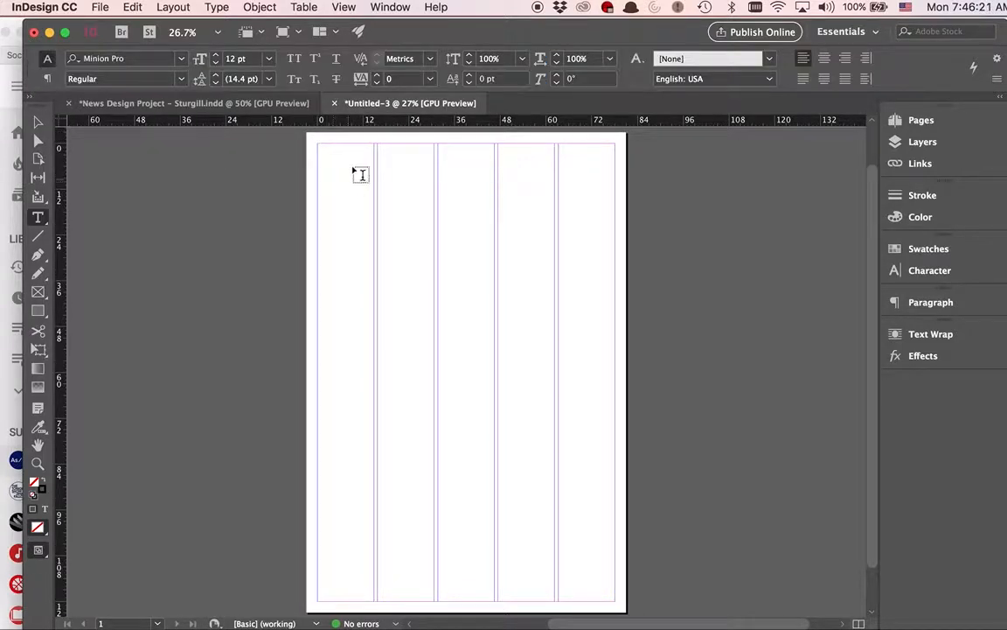
# Draw a horizontal line about 78p0 long from margin to margin, at a Y position of about 19p2.5
pyautogui.click(39, 239)
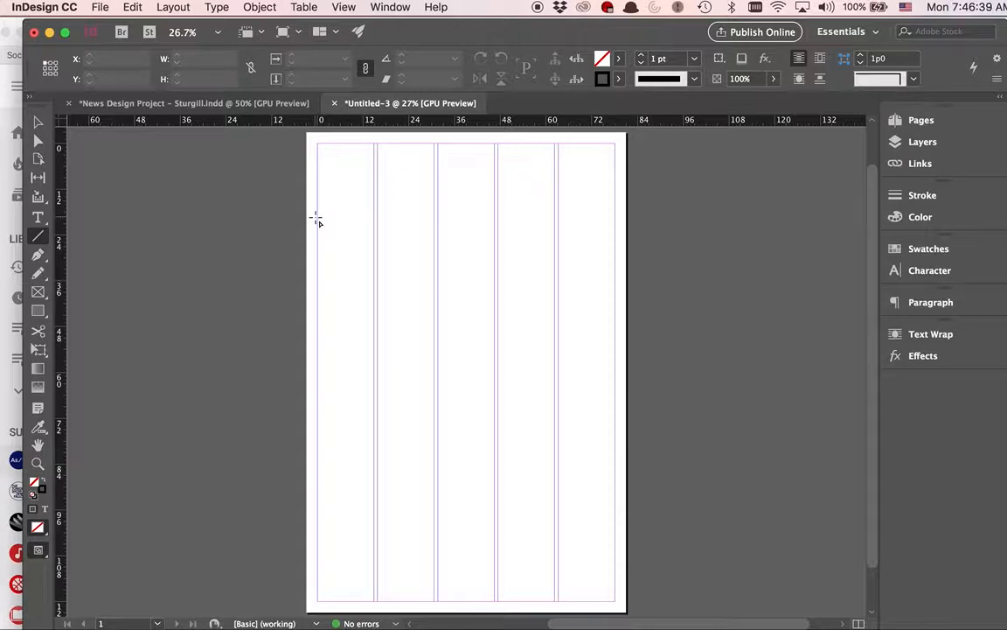
pyautogui.moveTo(318, 218); pyautogui.dragTo(618, 217)
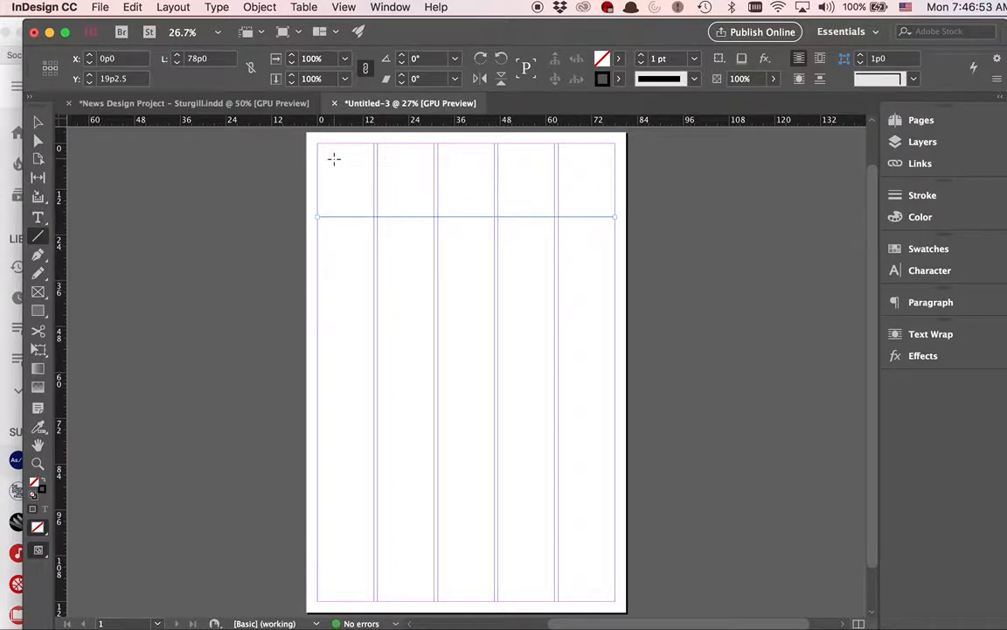
pyautogui.moveTo(338, 164)
pyautogui.mouseDown()
pyautogui.moveTo(501, 226)
pyautogui.moveTo(610, 207)
pyautogui.mouseUp()
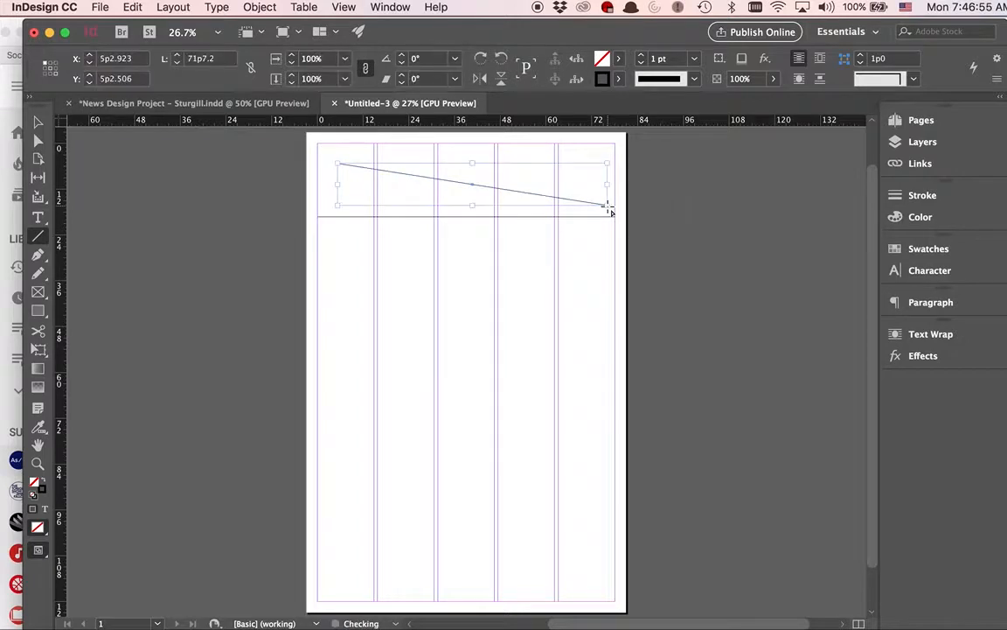
pyautogui.press('super+z')
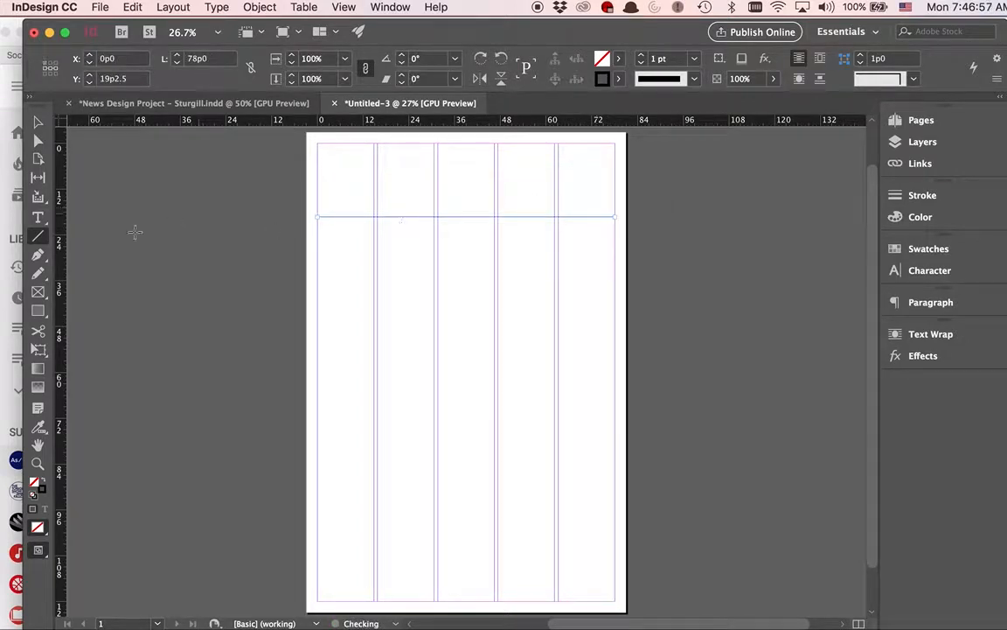
# Add a text frame about 76p3 by 13p3 above the line and enter "Sturgill News" in it at 120 pt
pyautogui.click(35, 216)
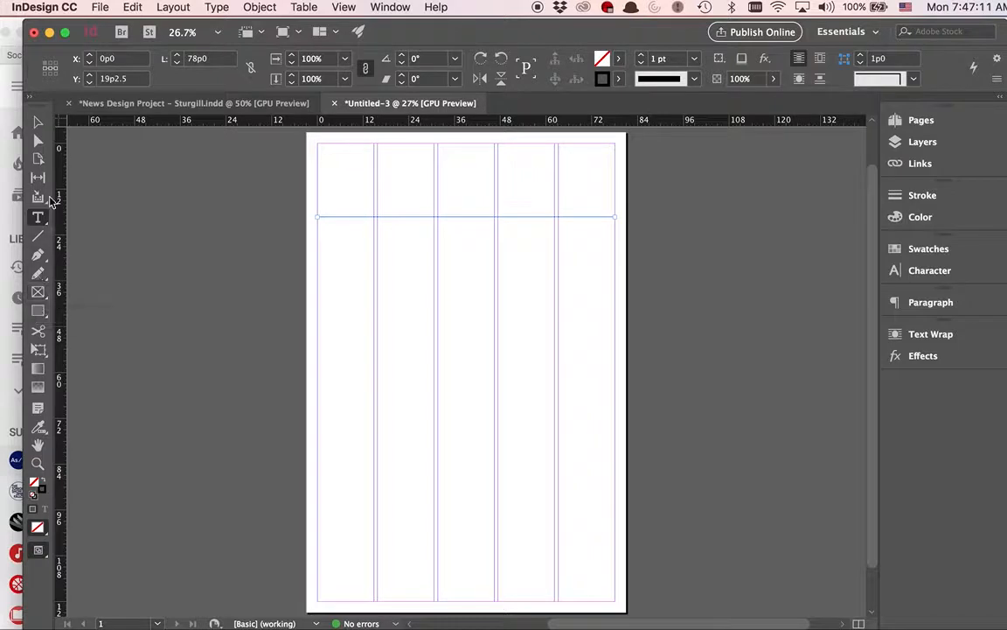
pyautogui.moveTo(321, 155); pyautogui.dragTo(611, 205)
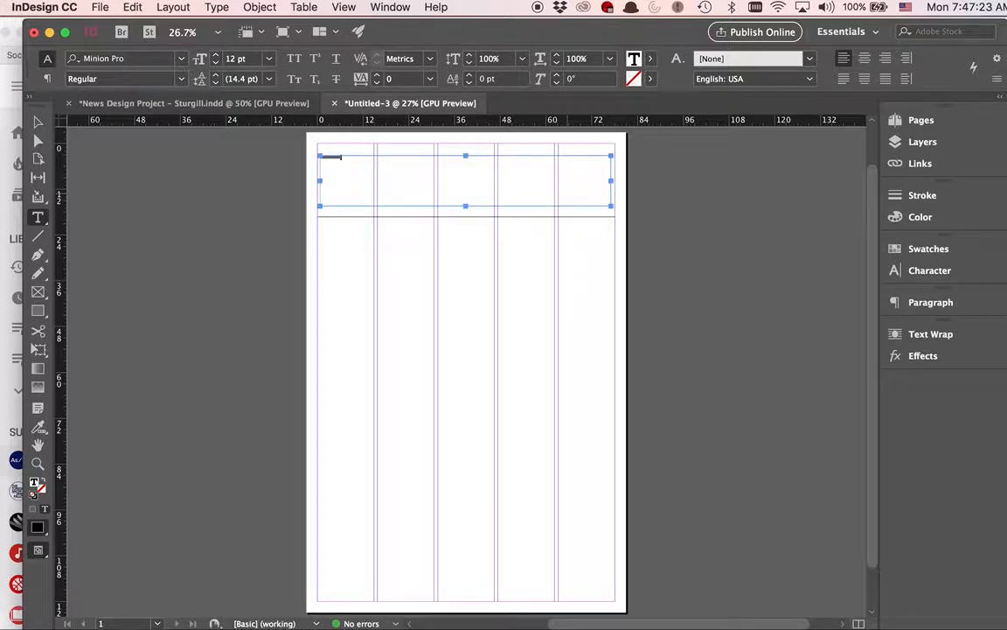
pyautogui.press('super+a')
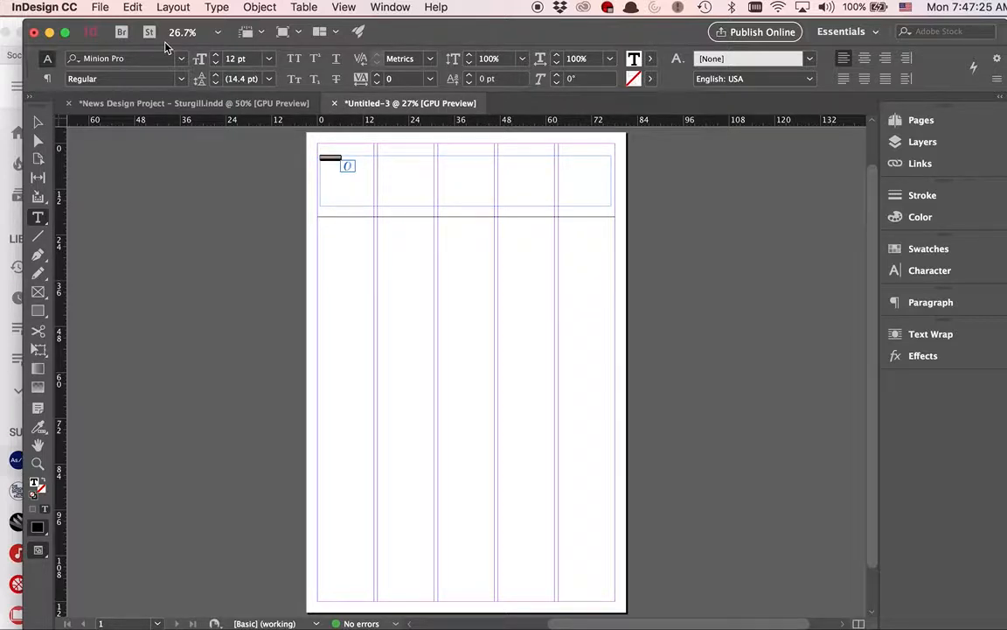
pyautogui.click(269, 58)
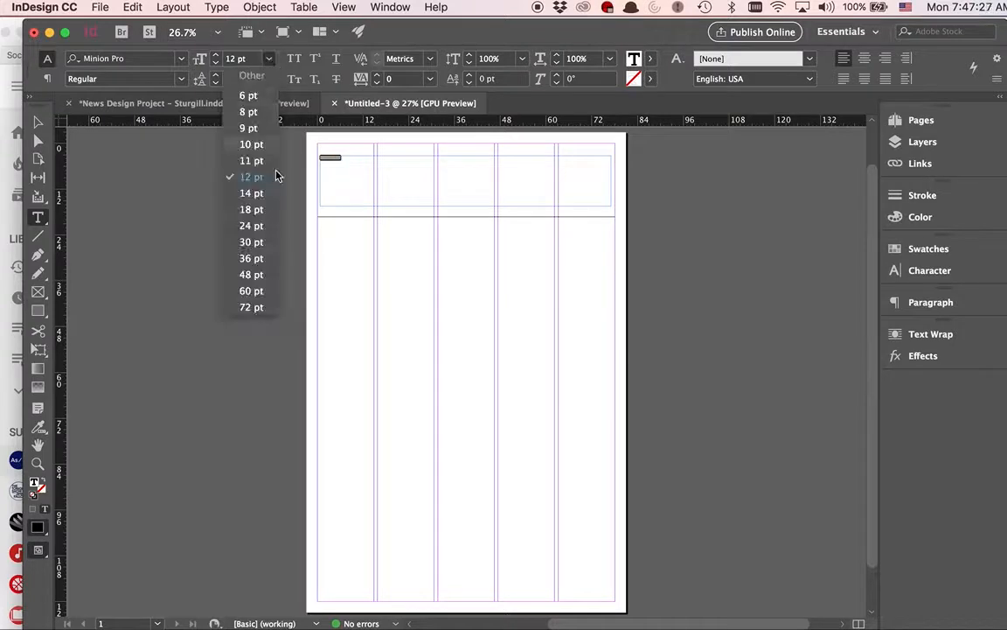
pyautogui.click(236, 59)
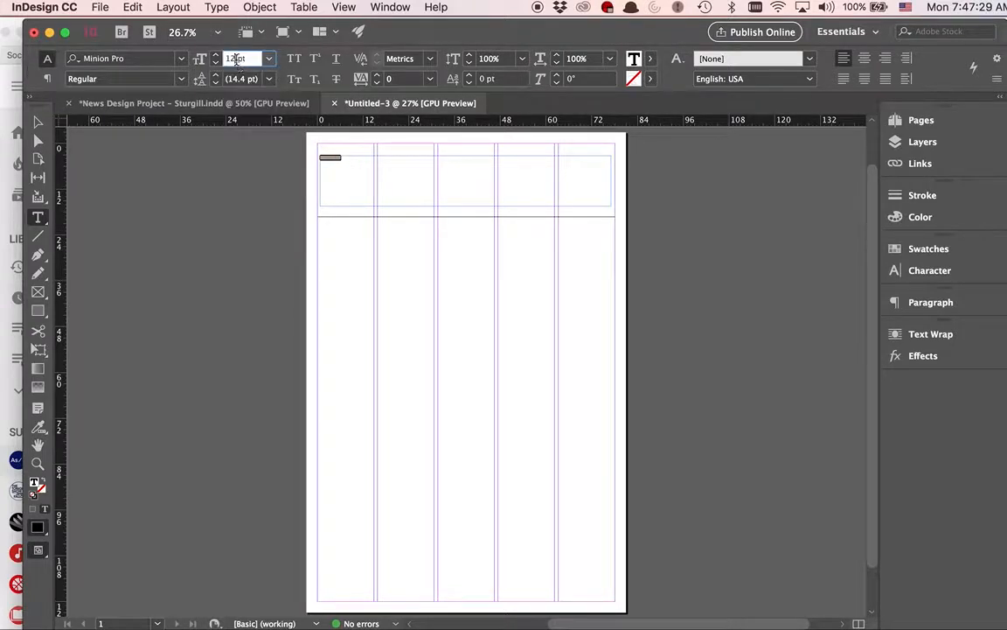
pyautogui.write('0')
pyautogui.press('Return')
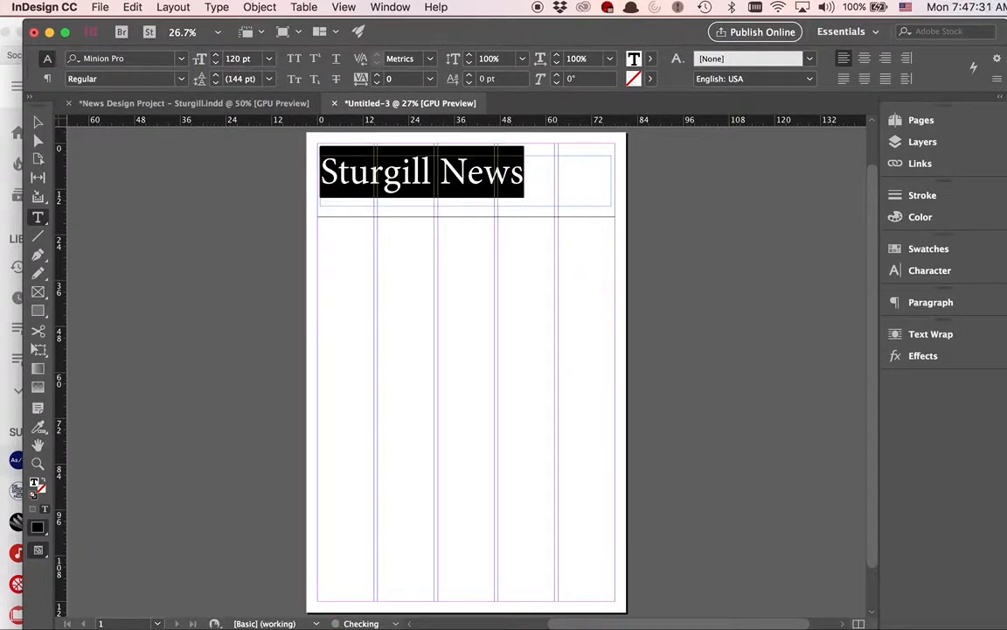
# Set the newspaper title in Lucida Calligraphy and center it in its frame
pyautogui.click(182, 58)
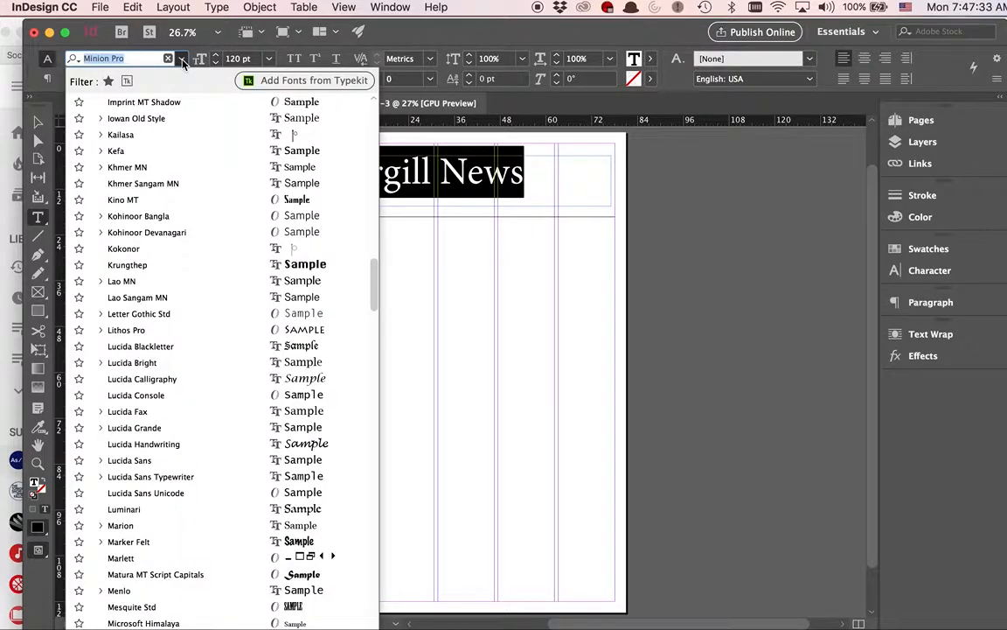
pyautogui.click(191, 380)
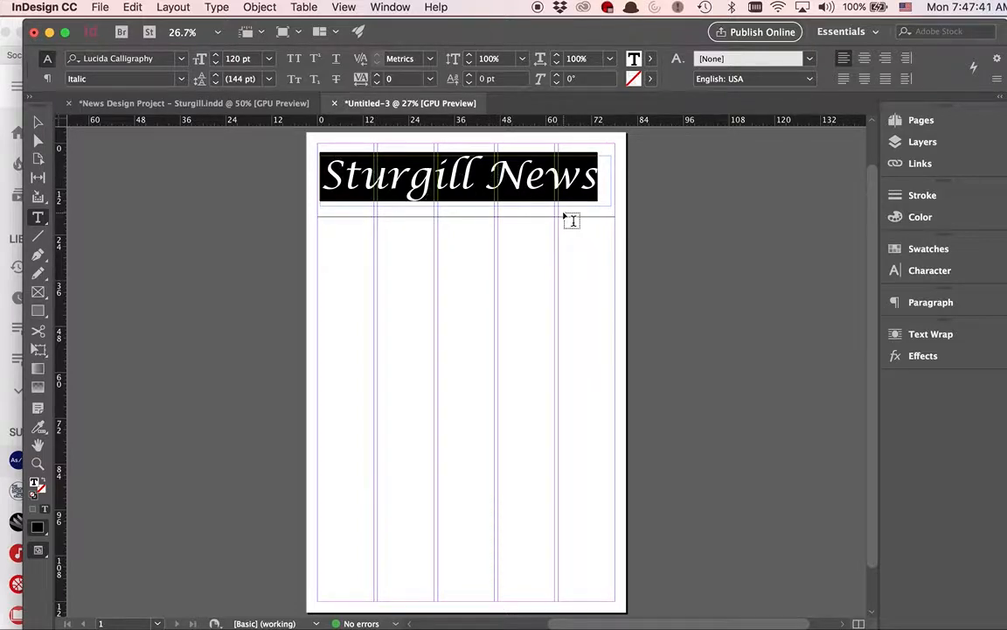
pyautogui.click(865, 58)
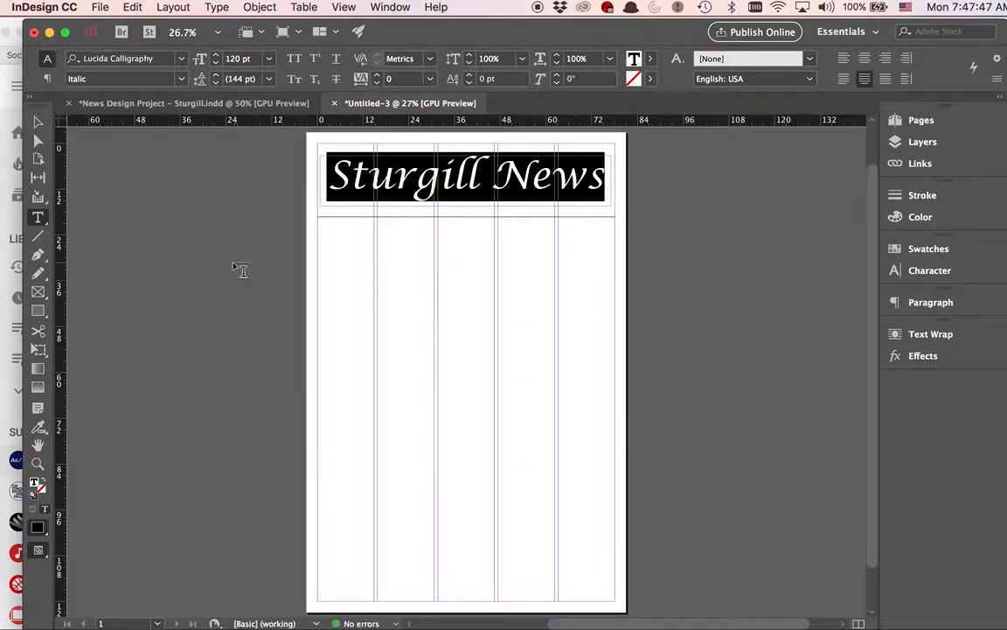
# Move the title frame up slightly, to about X 0p10.5 and Y 2p0
pyautogui.click(39, 123)
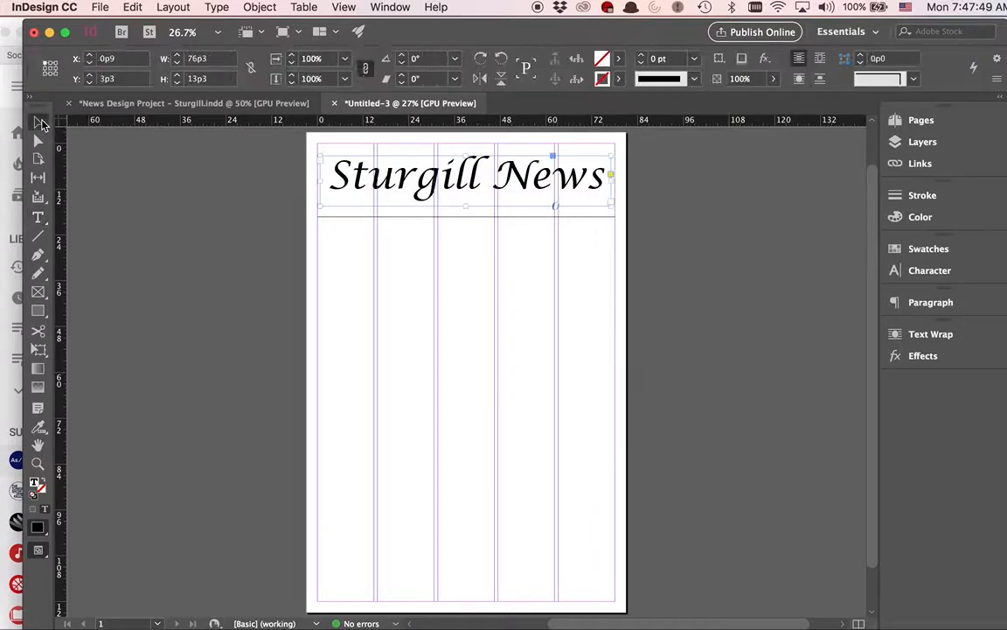
pyautogui.click(38, 217)
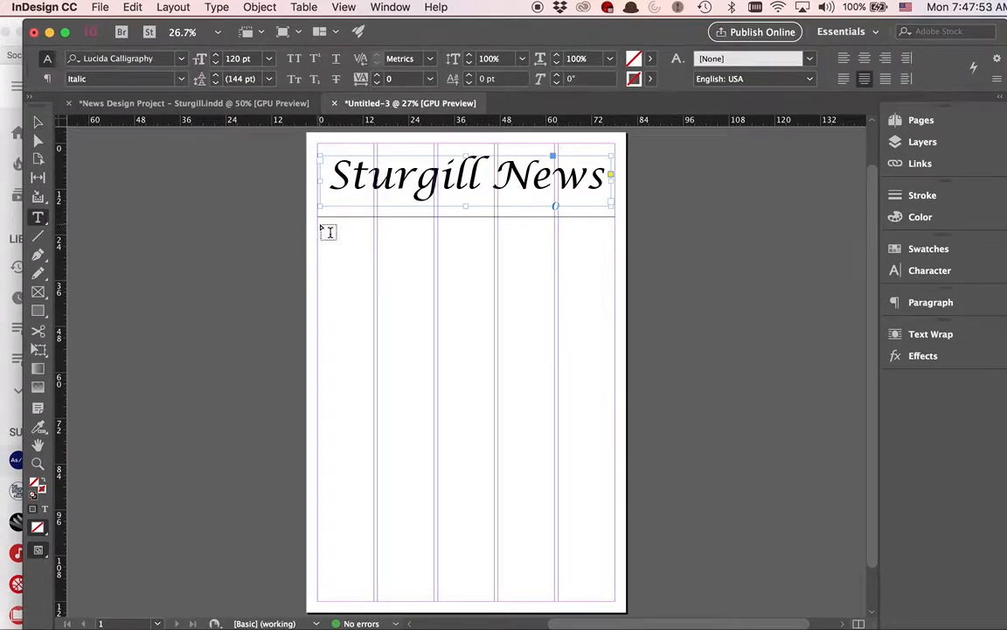
pyautogui.click(41, 123)
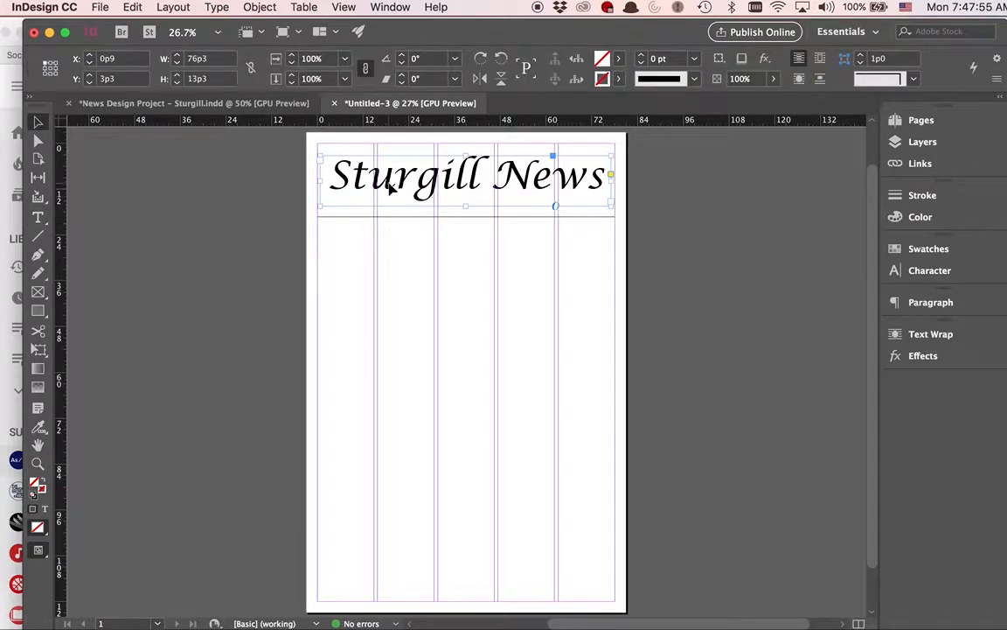
pyautogui.moveTo(389, 191)
pyautogui.mouseDown()
pyautogui.moveTo(429, 415)
pyautogui.moveTo(392, 184)
pyautogui.mouseUp()
pyautogui.moveTo(612, 201); pyautogui.dragTo(573, 203)
pyautogui.press('super+z')
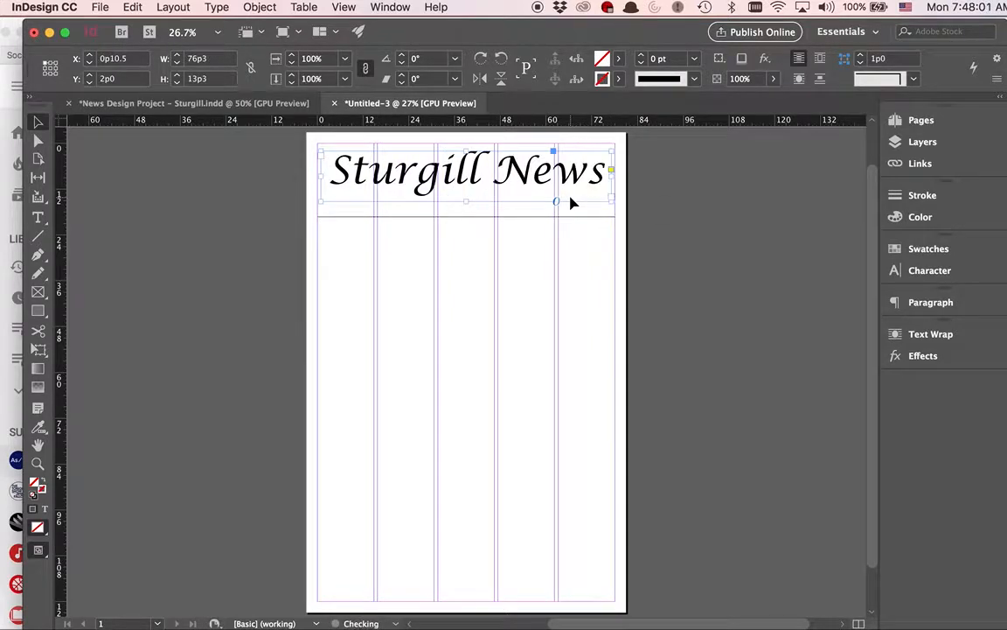
# Add a text frame about 46p5 by 10p6 below the line across the first three columns, containing "Headline 60 points" at 60 pt
pyautogui.click(38, 218)
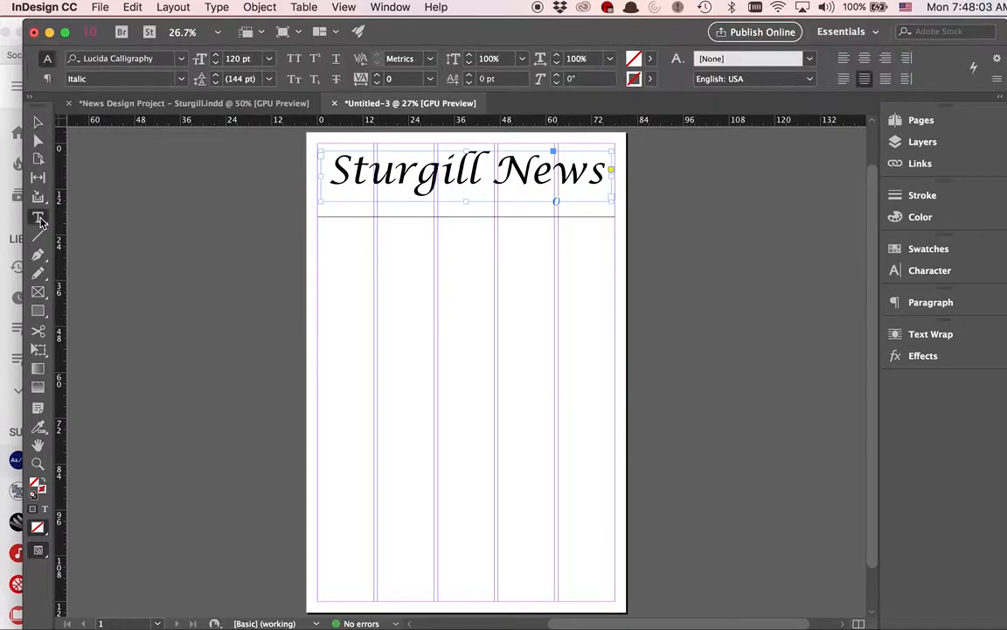
pyautogui.moveTo(318, 227); pyautogui.dragTo(494, 264)
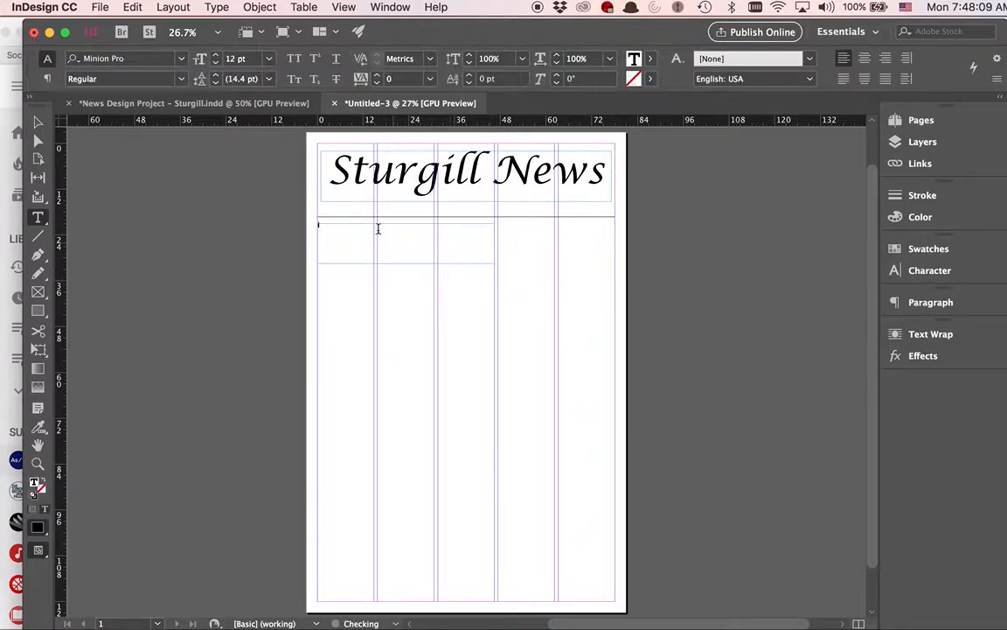
pyautogui.write('He h')
pyautogui.hotkey('ctrl', 'a')
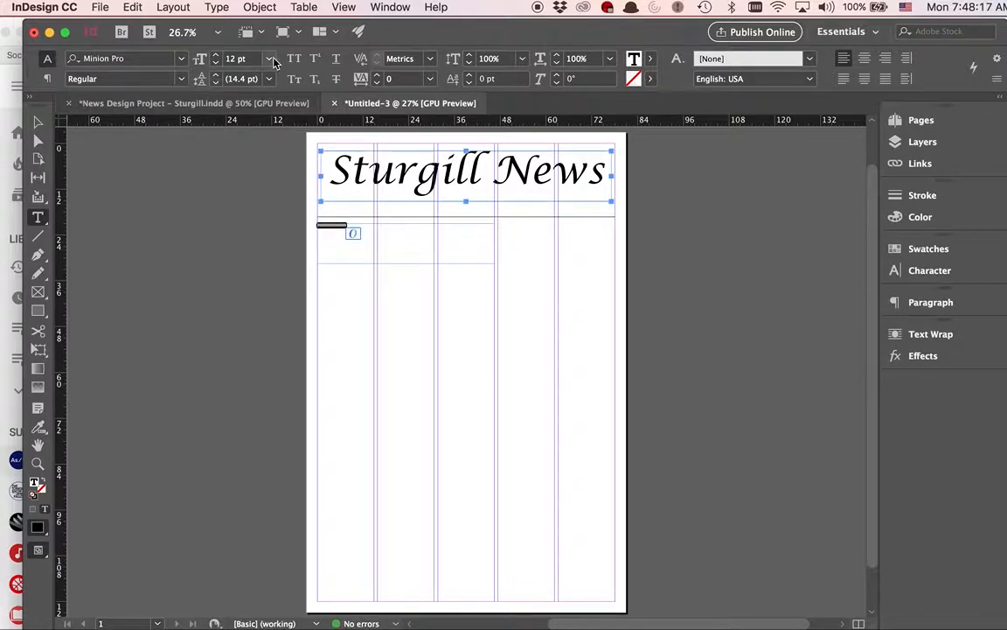
pyautogui.click(272, 59)
pyautogui.click(251, 290)
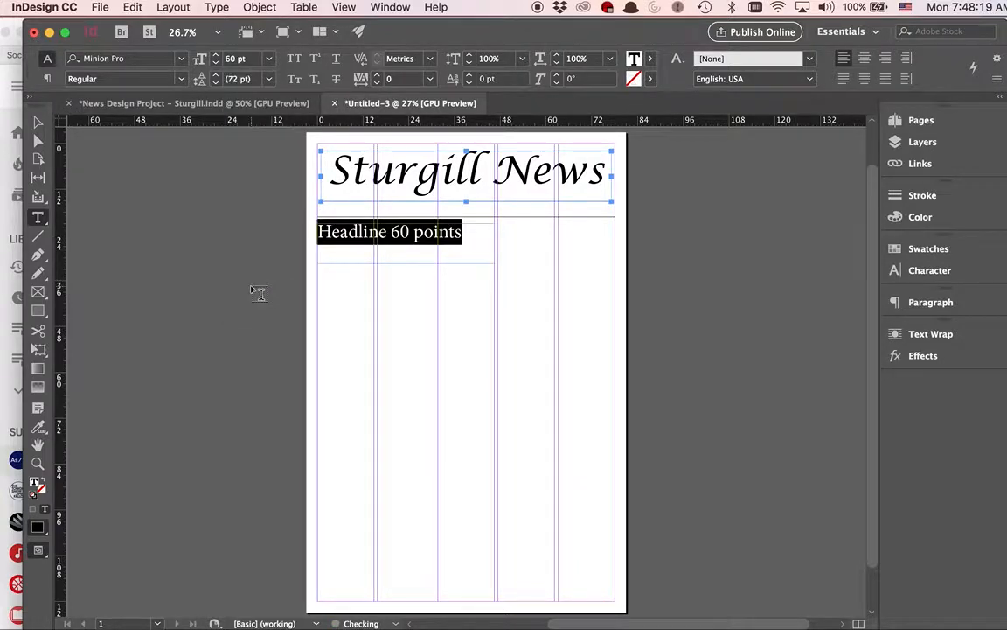
# Change the headline font to Helvetica
pyautogui.click(181, 63)
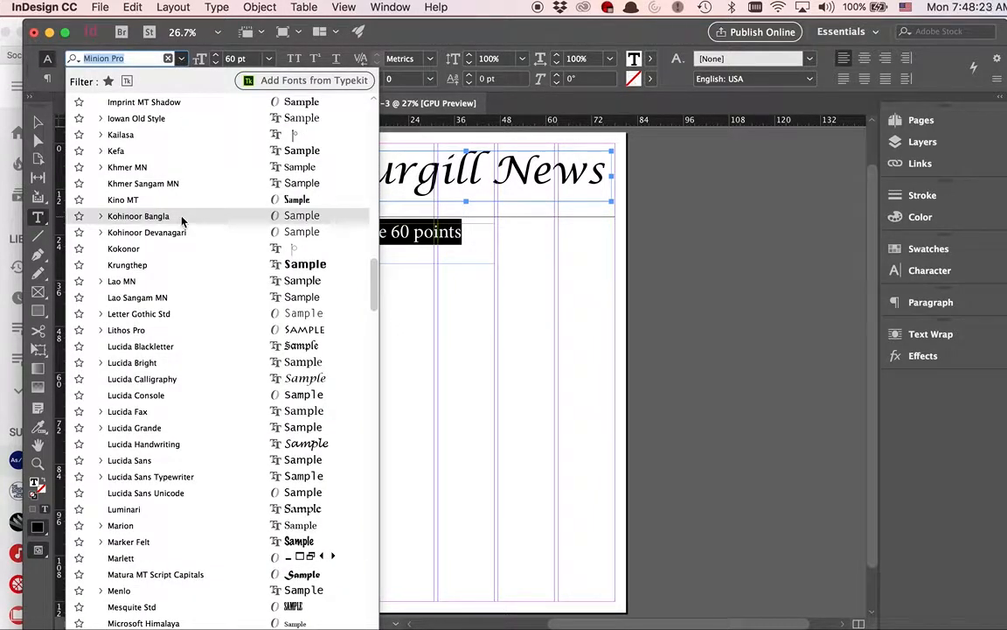
pyautogui.scroll(1, 175, 190)
pyautogui.scroll(5, 184, 185)
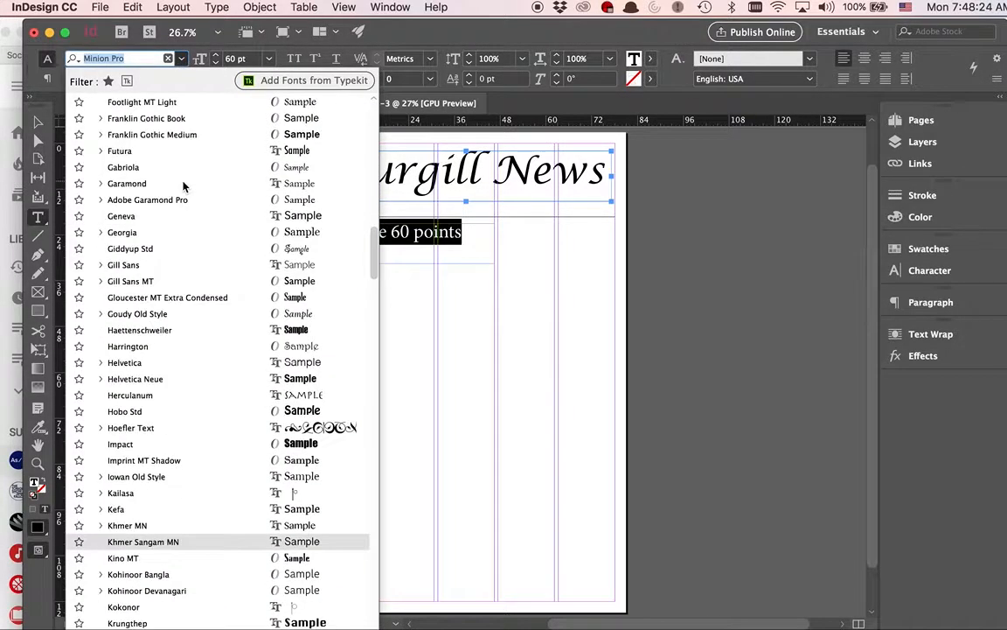
pyautogui.click(196, 361)
# Append "X" to the end of the headline and shorten its frame to about 6p0 high
pyautogui.click(482, 234)
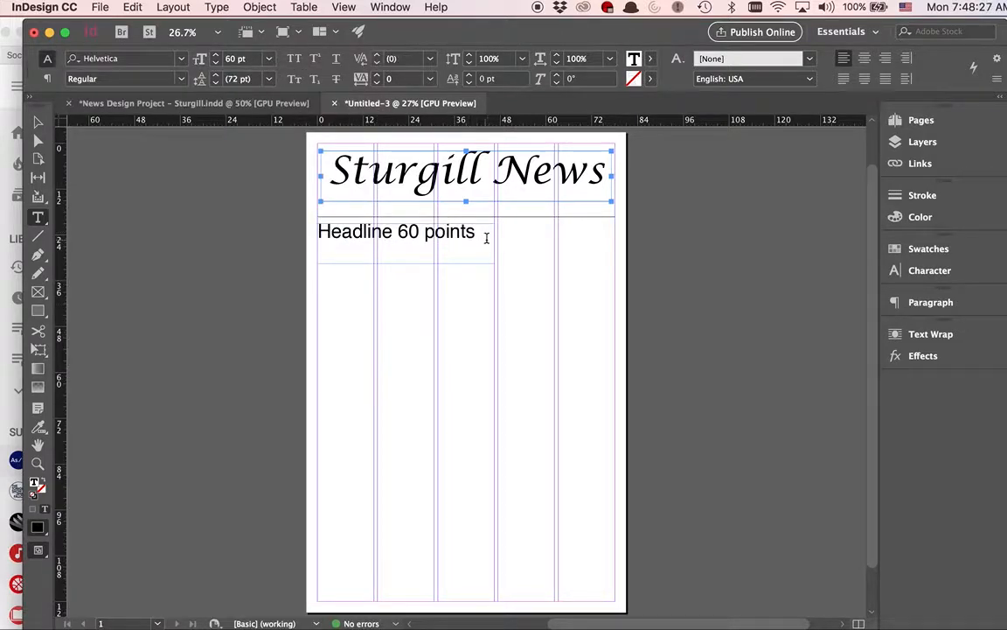
pyautogui.click(480, 234)
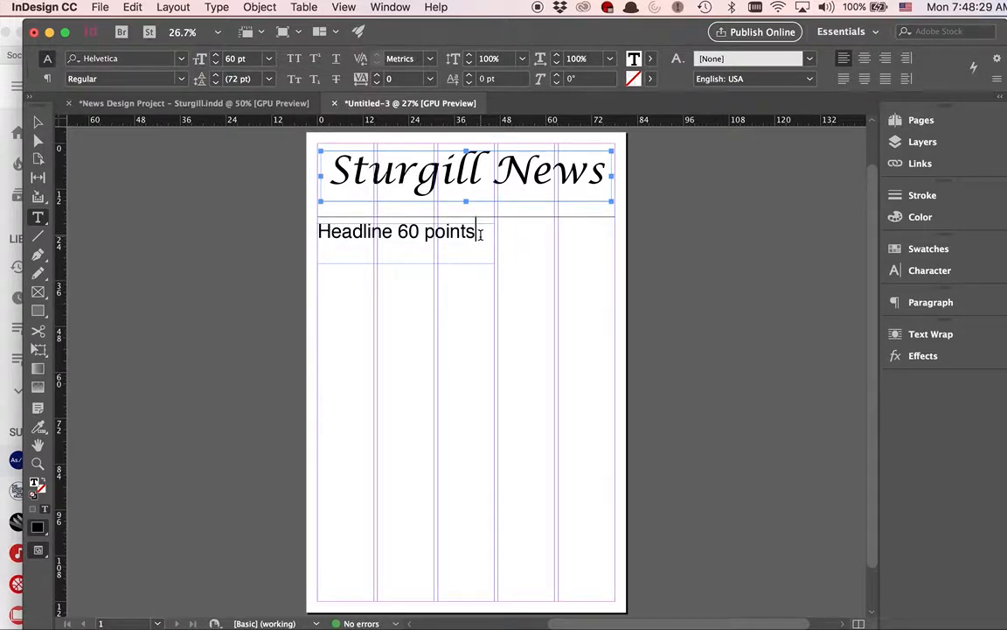
pyautogui.write('X')
pyautogui.click(37, 121)
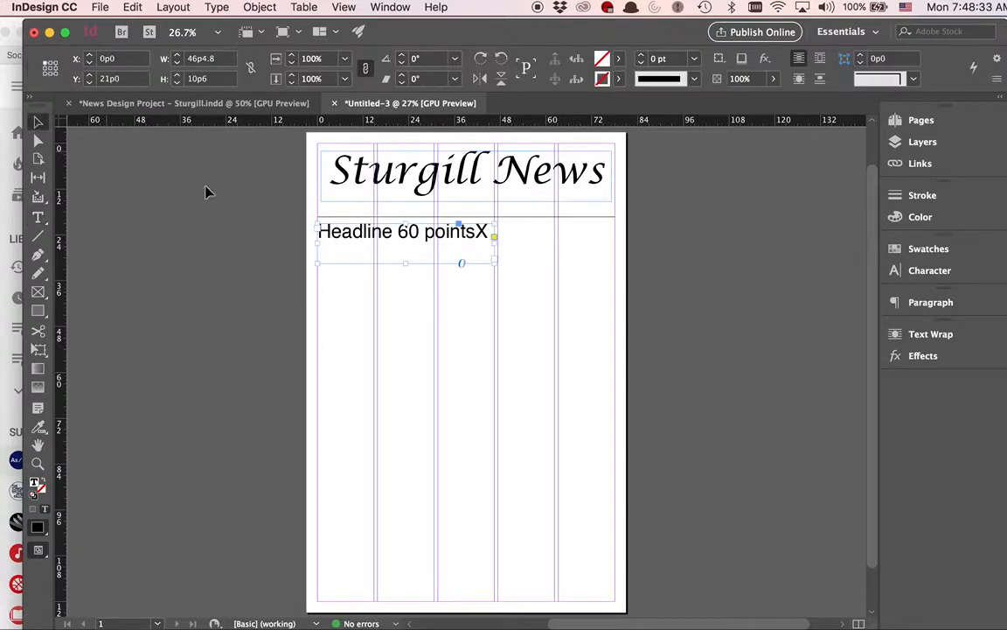
pyautogui.moveTo(407, 265); pyautogui.dragTo(406, 249)
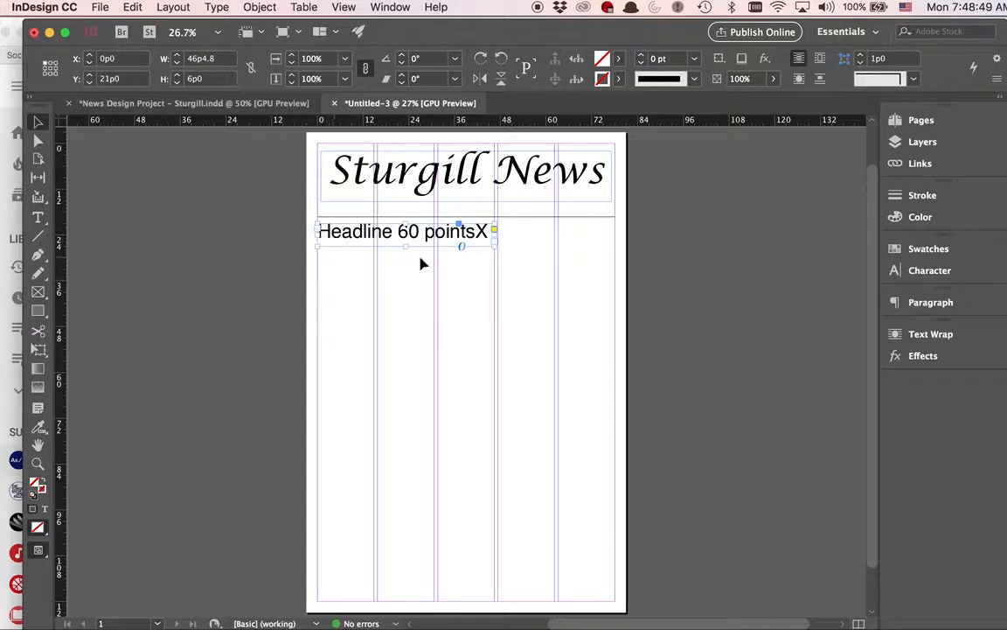
# Add a text frame about 46p5 by 39p3 below the headline across the first three columns and place the Mushrooms story in it
pyautogui.click(38, 217)
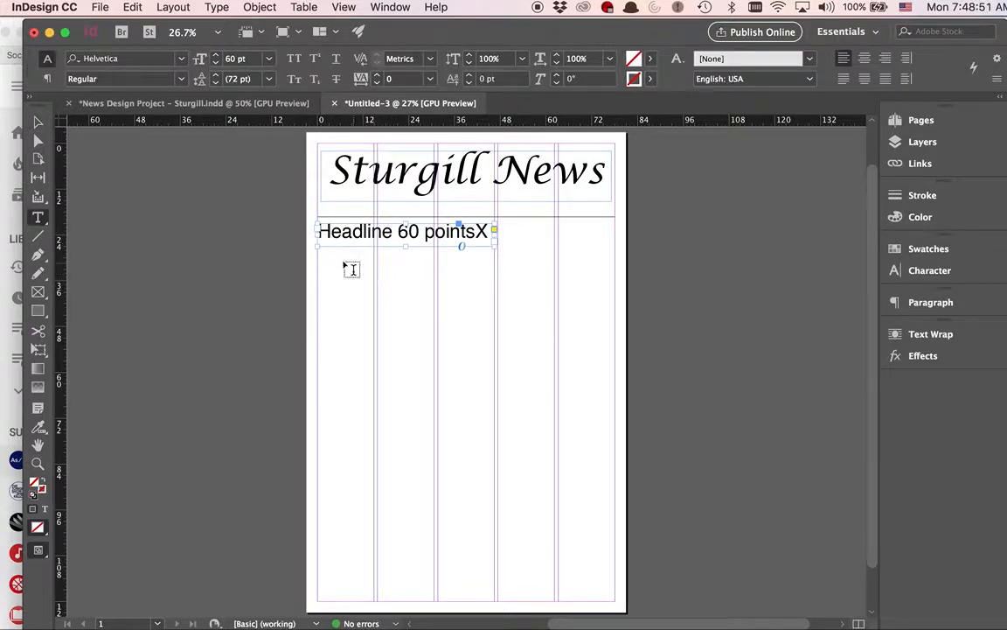
pyautogui.moveTo(318, 251); pyautogui.dragTo(492, 399)
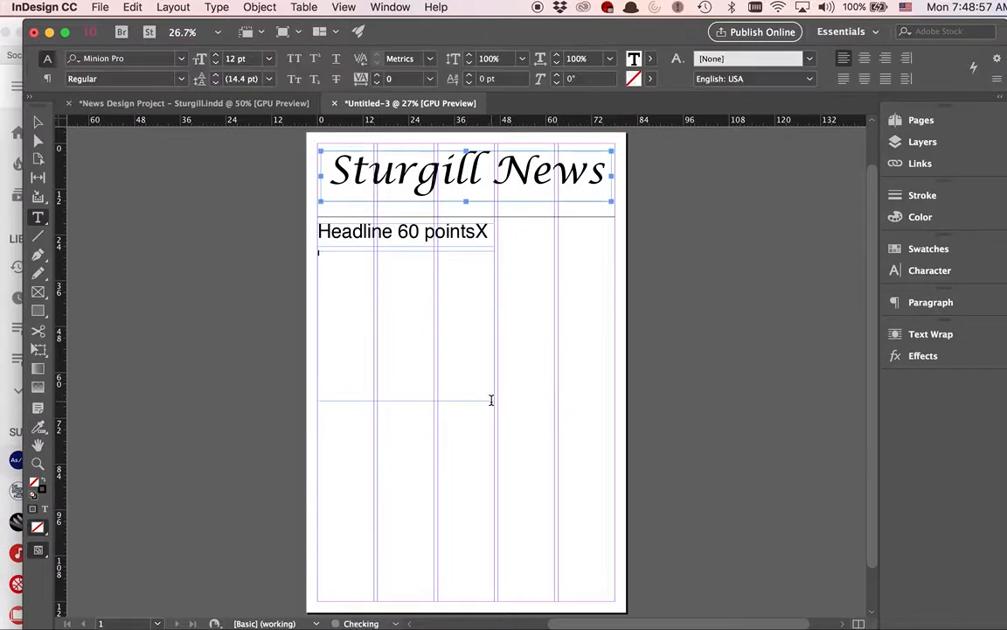
pyautogui.click(100, 7)
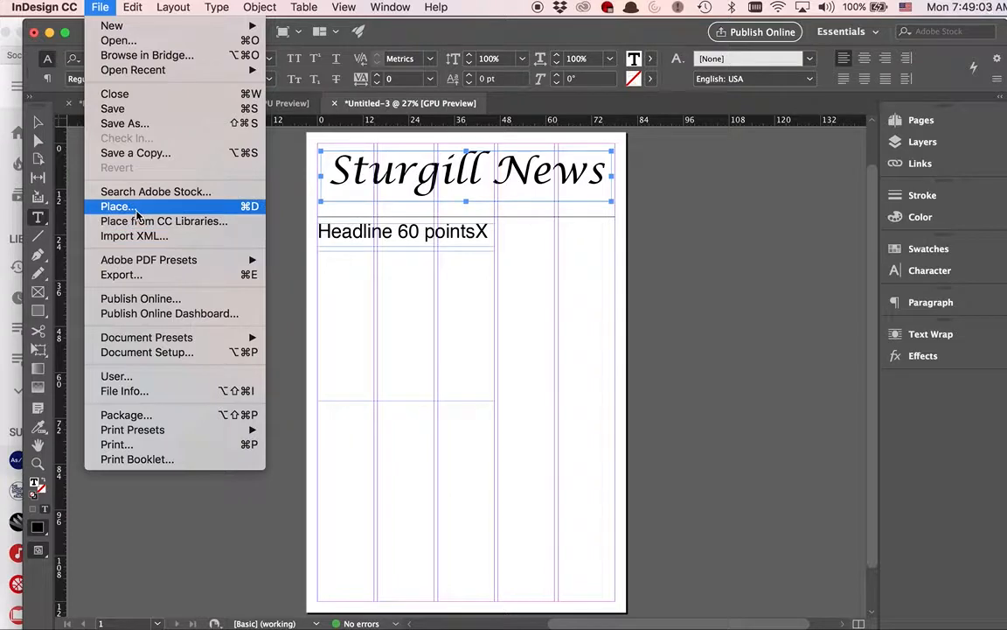
pyautogui.click(137, 207)
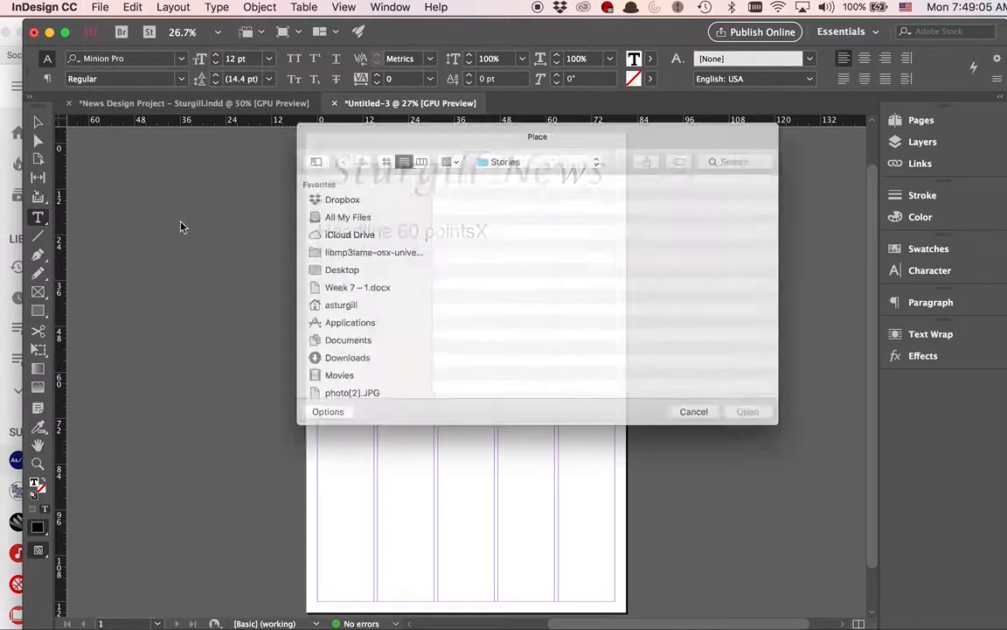
pyautogui.click(490, 189)
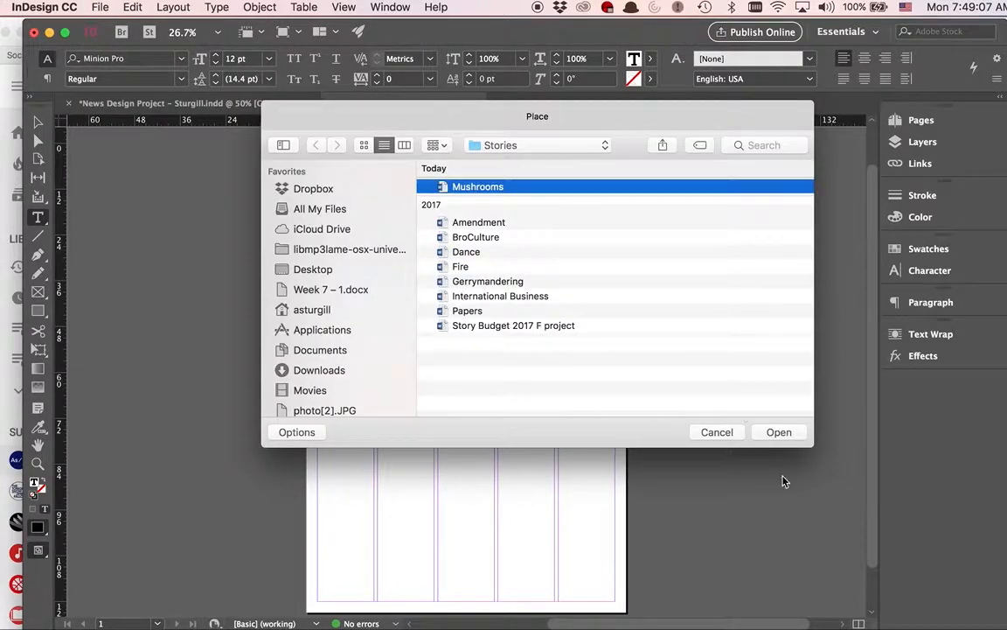
pyautogui.click(794, 435)
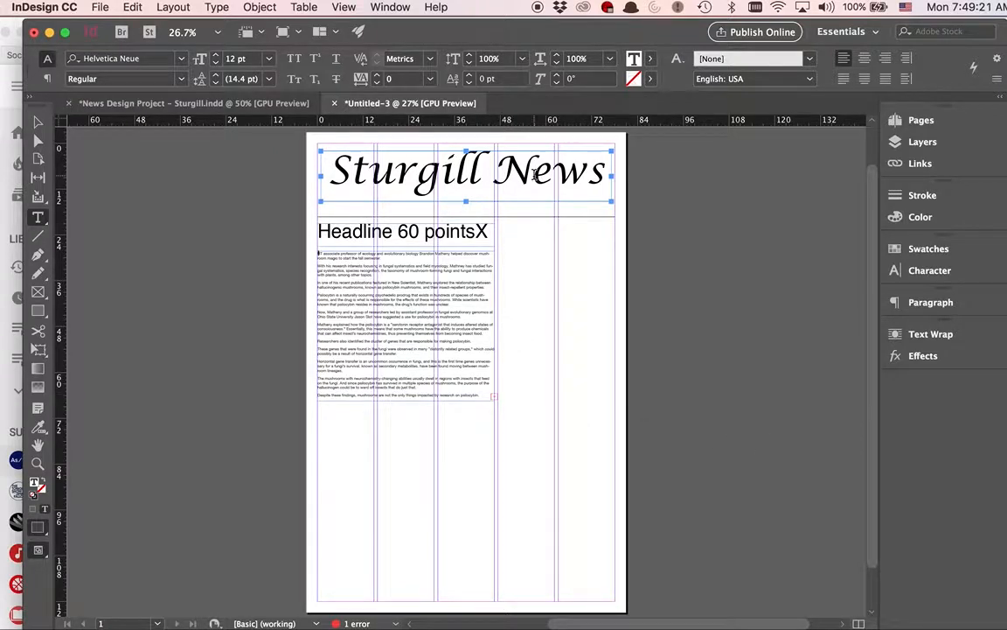
# Change the font of the entire placed story to Times New Roman
pyautogui.click(536, 175)
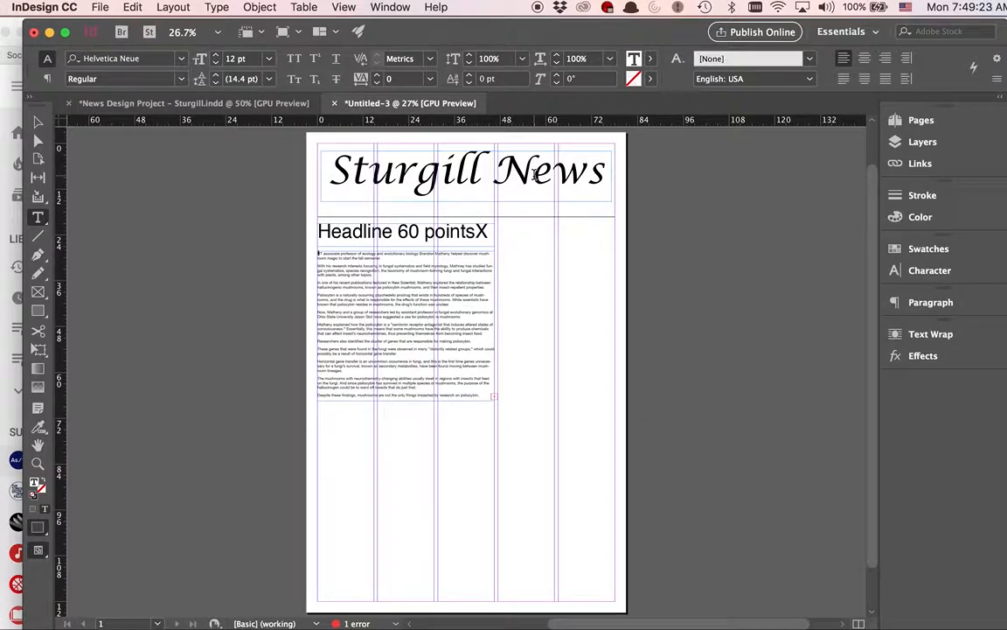
pyautogui.press('super+equal')
pyautogui.press('super+equal')
pyautogui.press('super+equal')
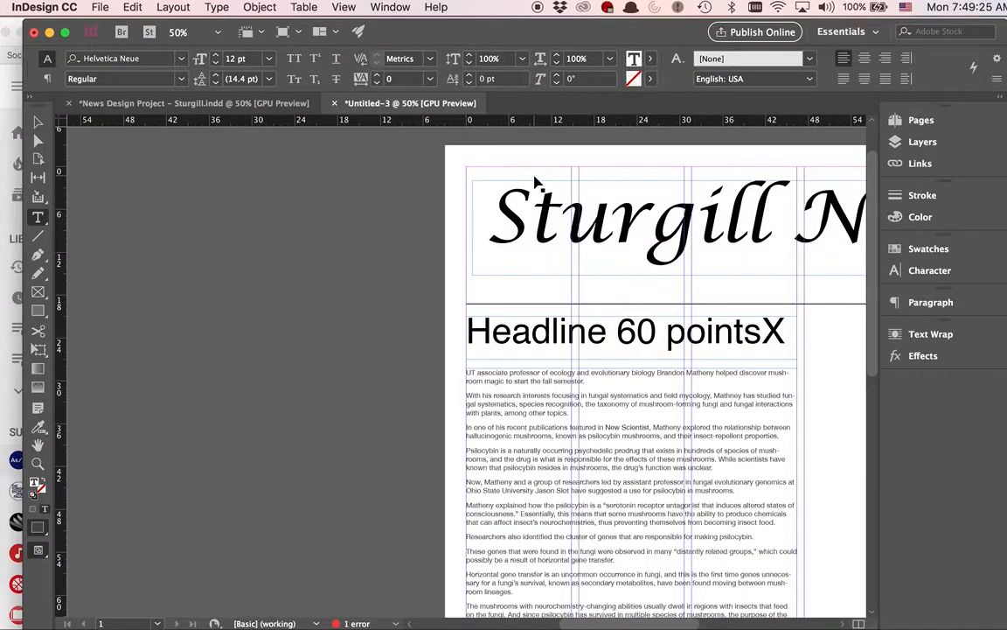
pyautogui.hscroll(5, 583, 260)
pyautogui.scroll(2, 584, 260)
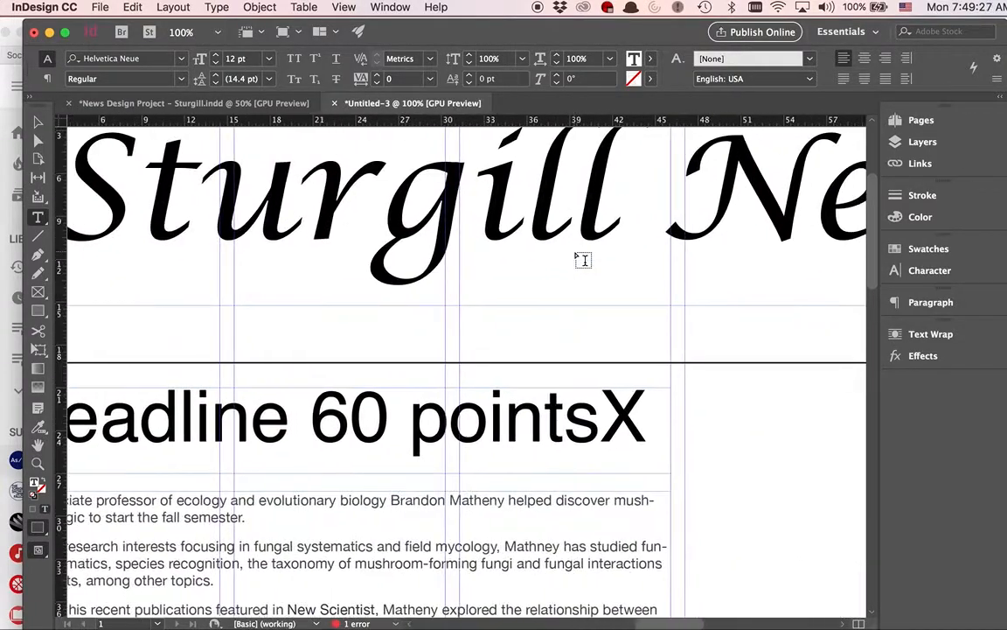
pyautogui.scroll(-10, 583, 260)
pyautogui.scroll(2, 583, 260)
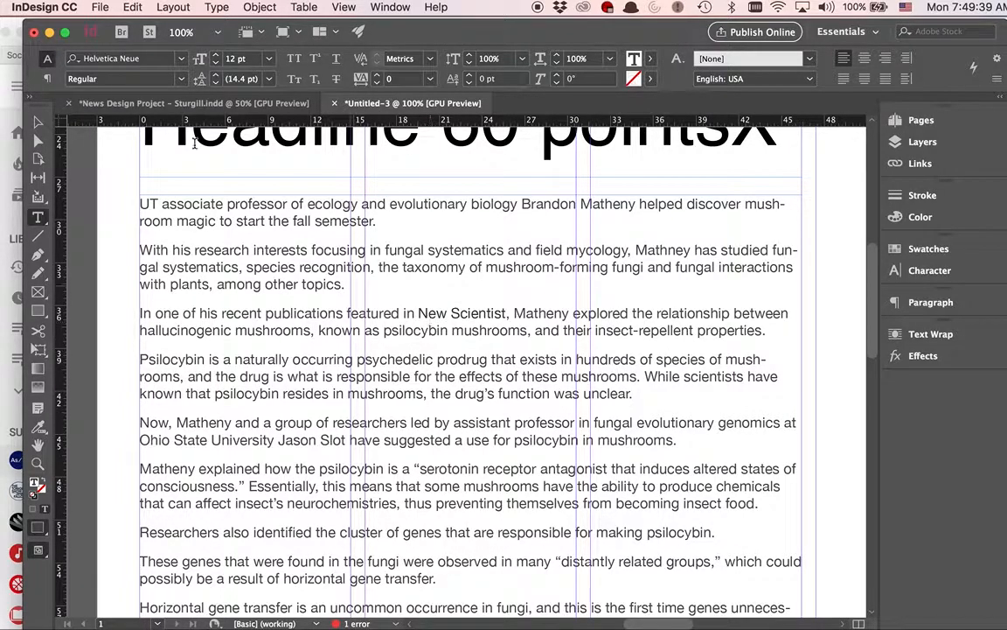
pyautogui.click(131, 7)
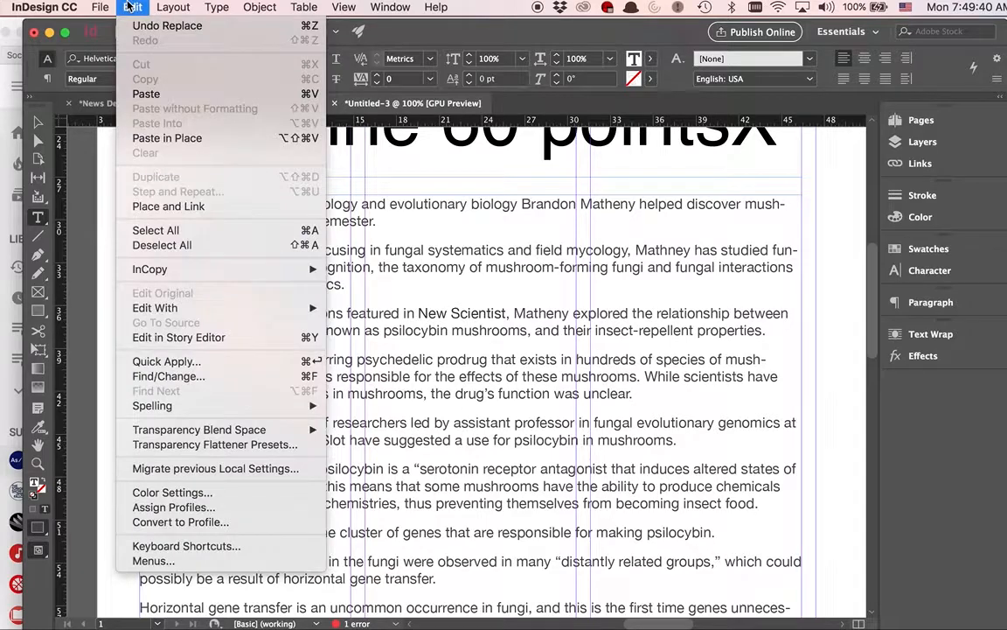
pyautogui.click(157, 230)
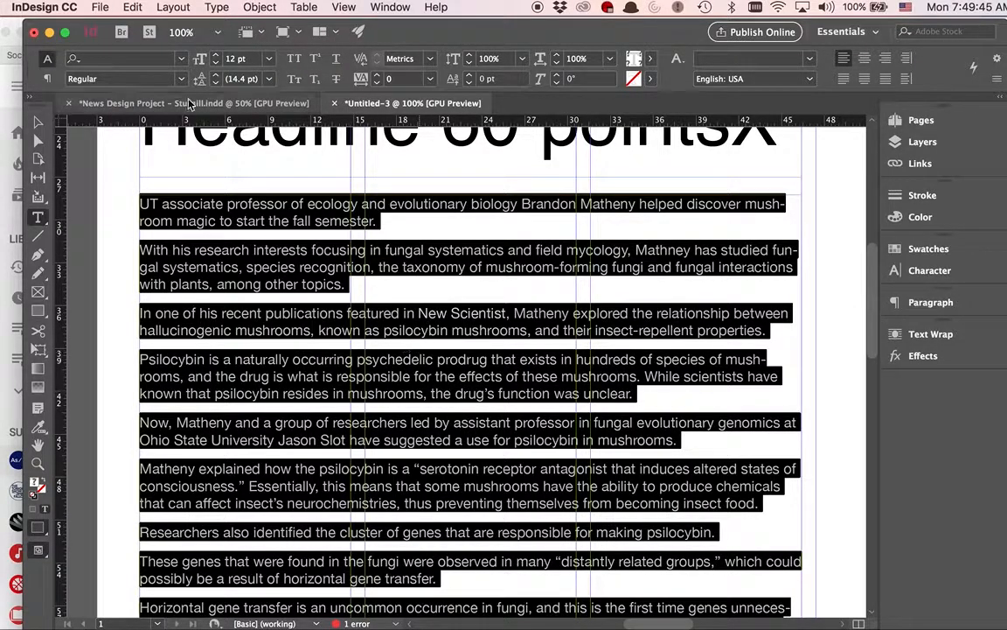
pyautogui.click(181, 59)
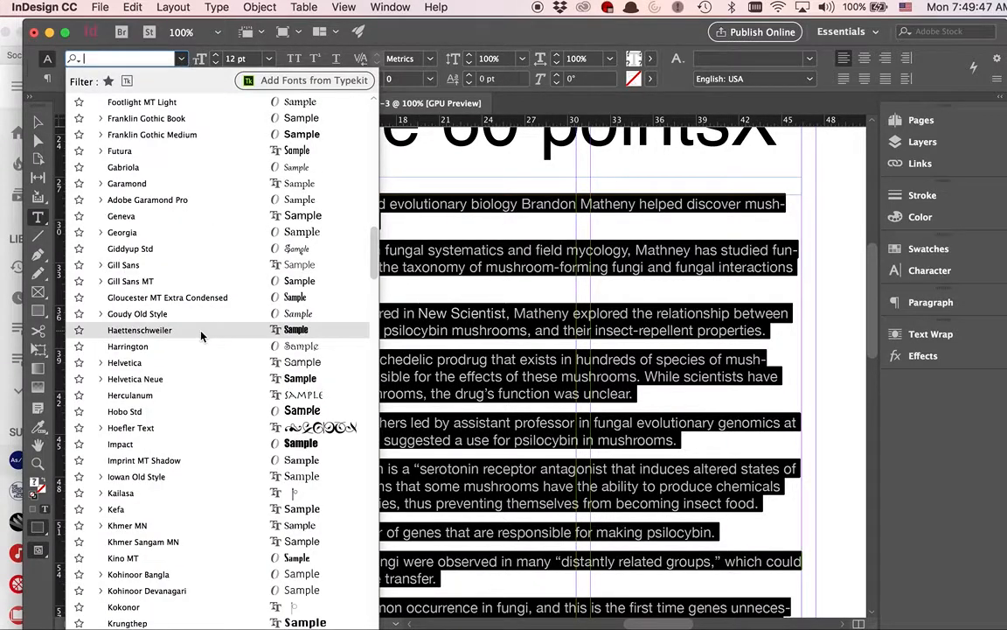
pyautogui.scroll(-20, 200, 334)
pyautogui.scroll(-10, 201, 336)
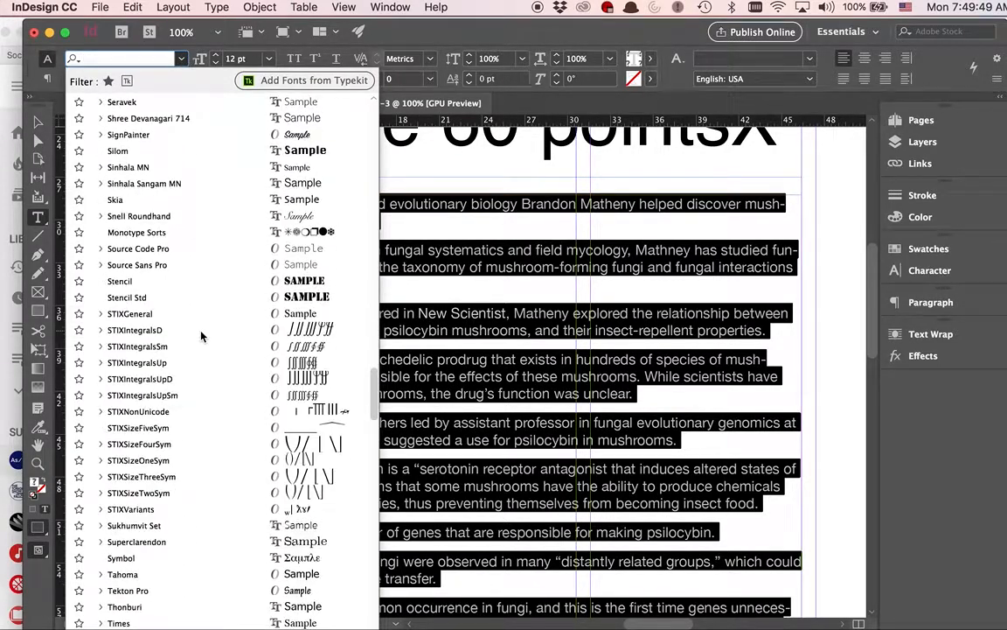
pyautogui.scroll(6, 200, 335)
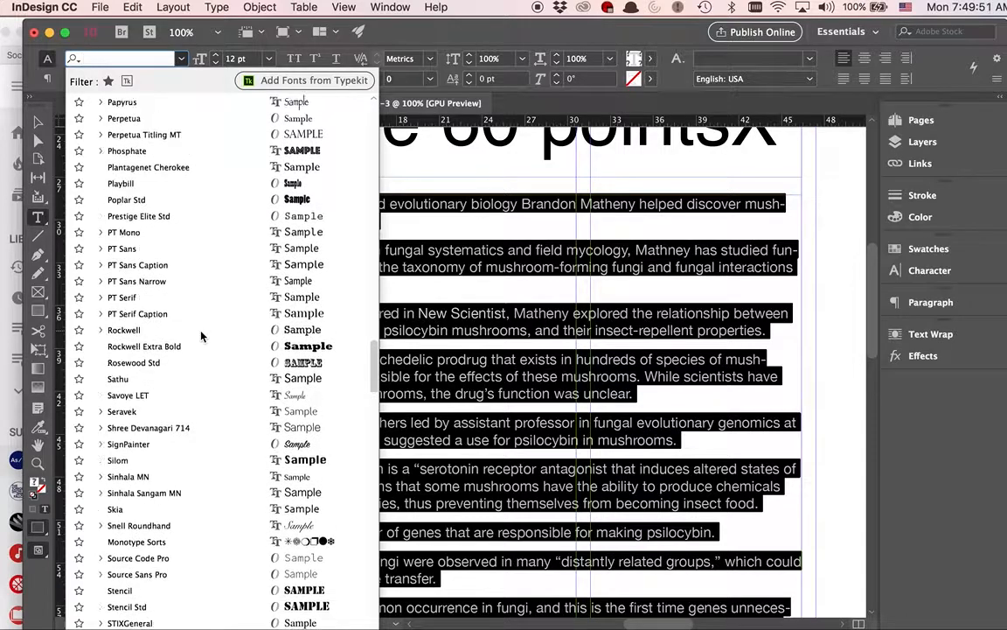
pyautogui.scroll(-15, 200, 336)
pyautogui.scroll(1, 200, 336)
pyautogui.scroll(9, 201, 335)
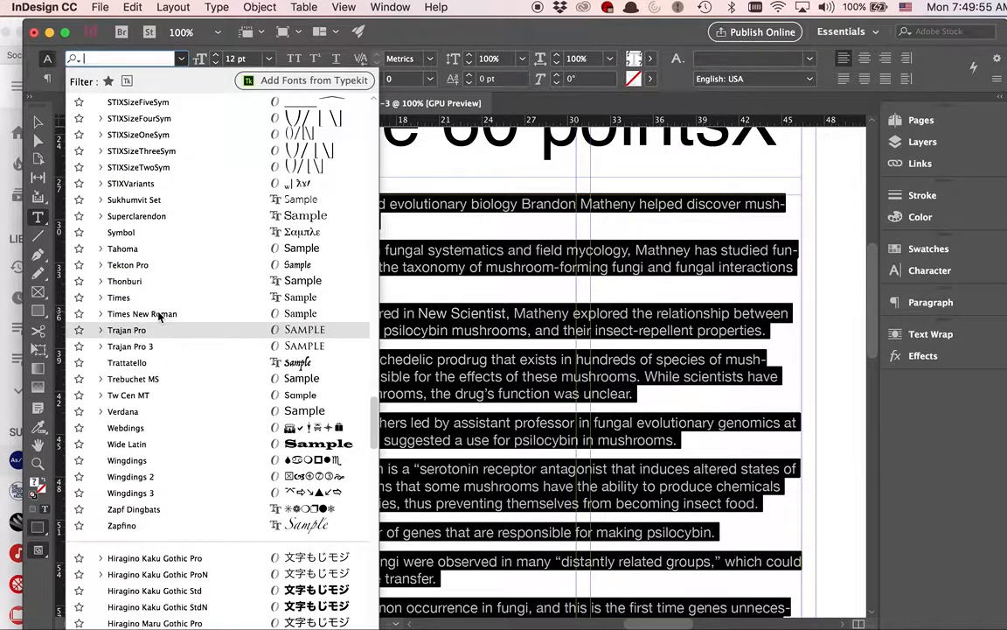
pyautogui.click(160, 314)
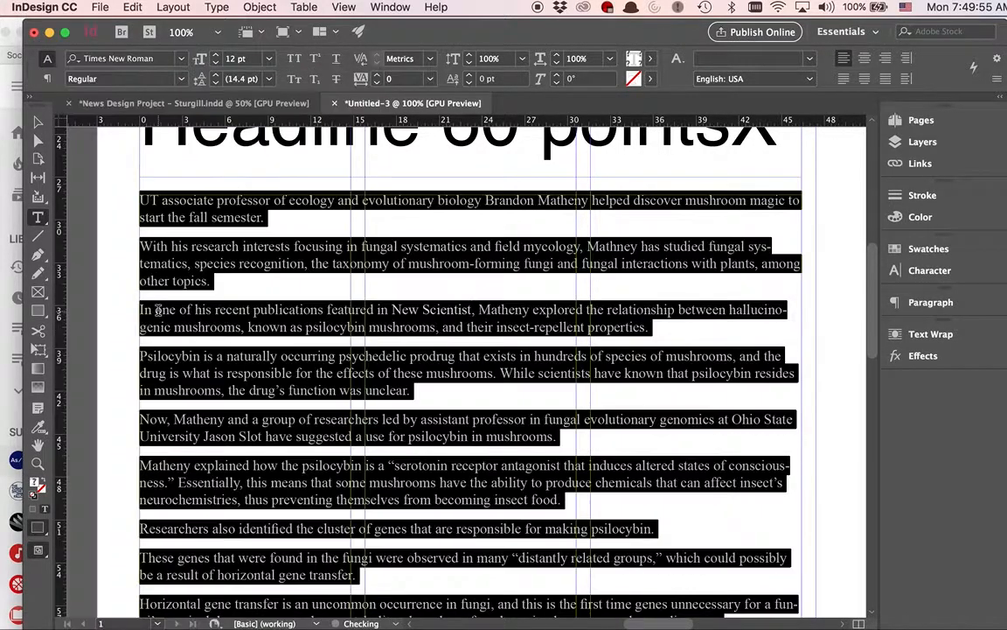
# Set the story text size to 10 pt
pyautogui.doubleClick(233, 61)
pyautogui.write('1')
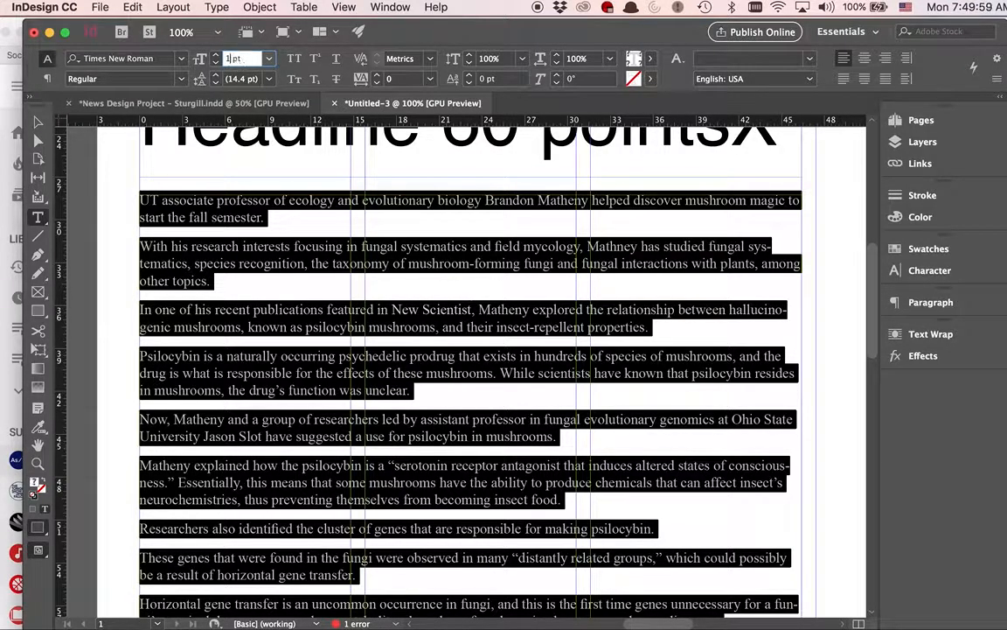
pyautogui.write('0')
pyautogui.press('Return')
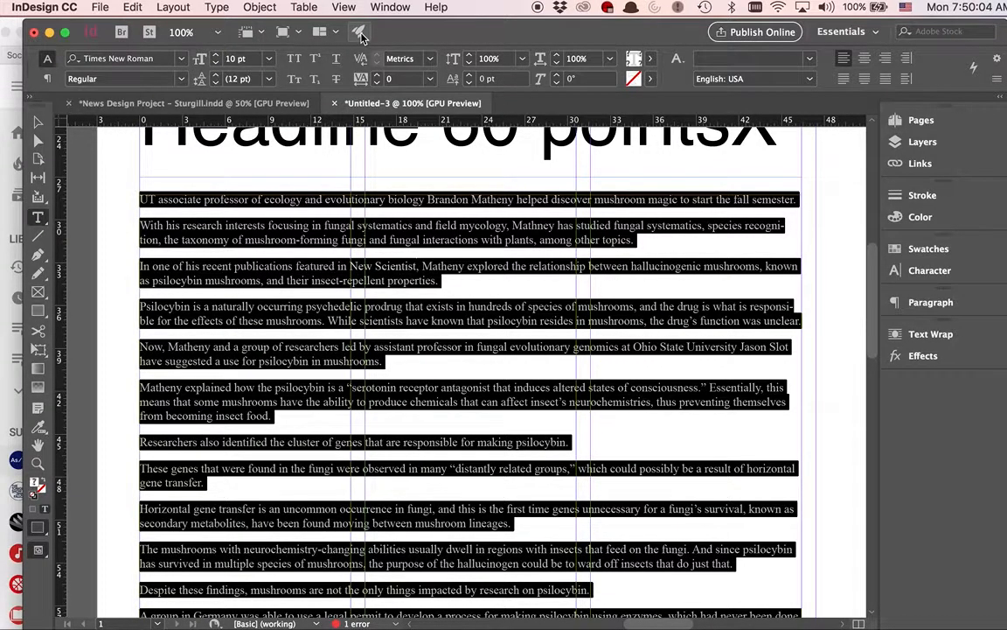
# Divide the story's text frame into three columns and justify its text with the last line aligned left
pyautogui.click(260, 7)
pyautogui.moveTo(304, 255)
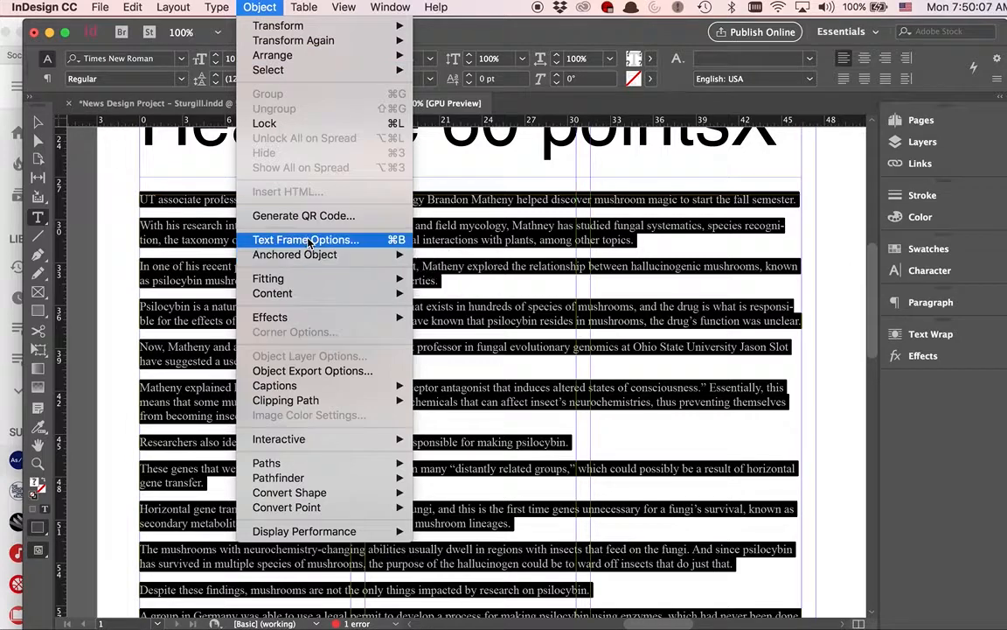
pyautogui.click(327, 239)
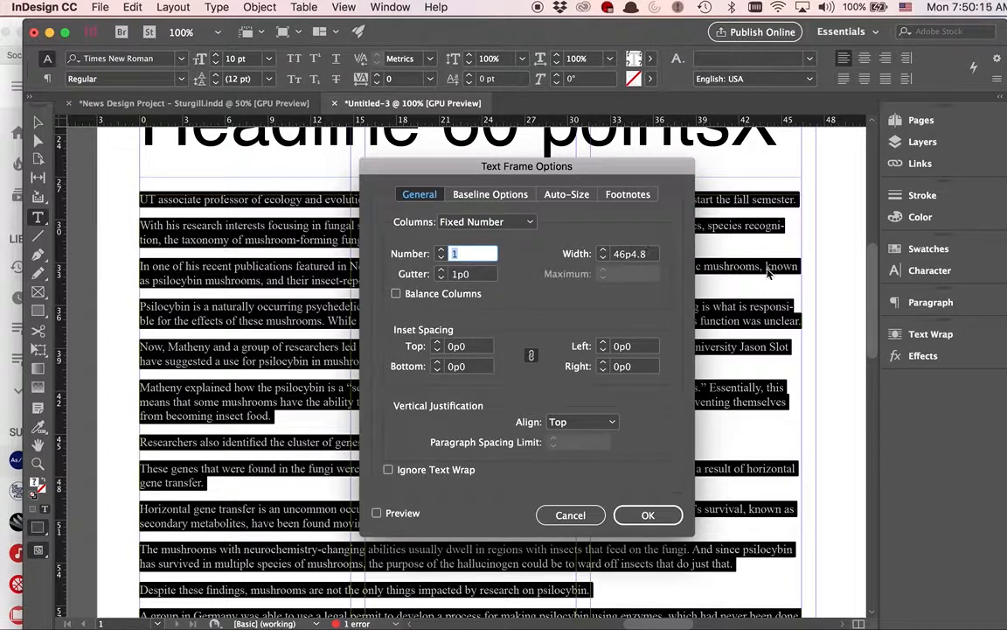
pyautogui.write('4')
pyautogui.click(648, 515)
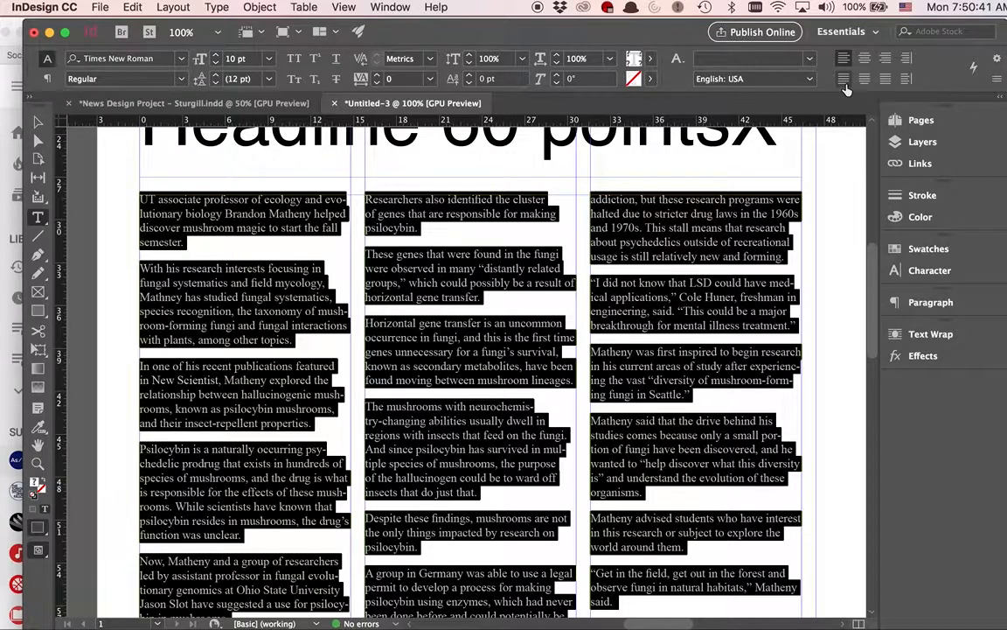
pyautogui.click(886, 80)
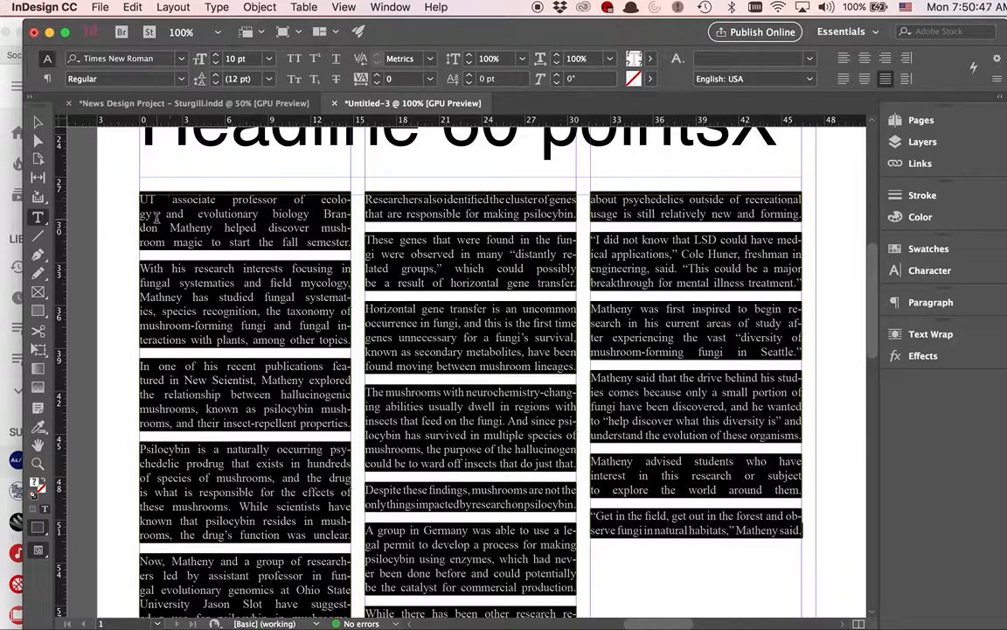
pyautogui.click(843, 80)
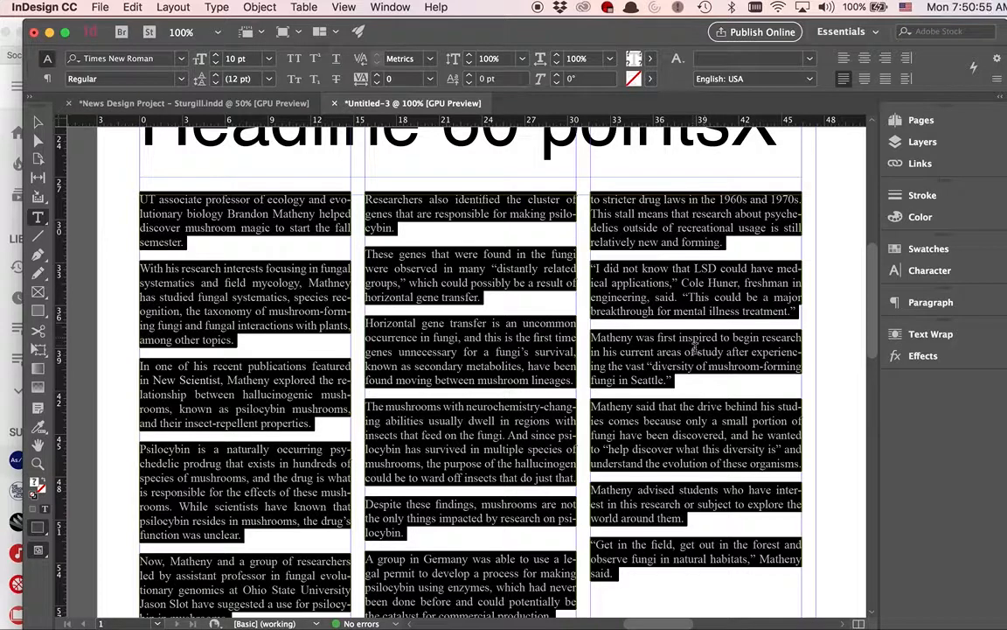
# Shorten the story's text frame from its lower edge to about 30p9 high
pyautogui.press('super+minus')
pyautogui.press('super+minus')
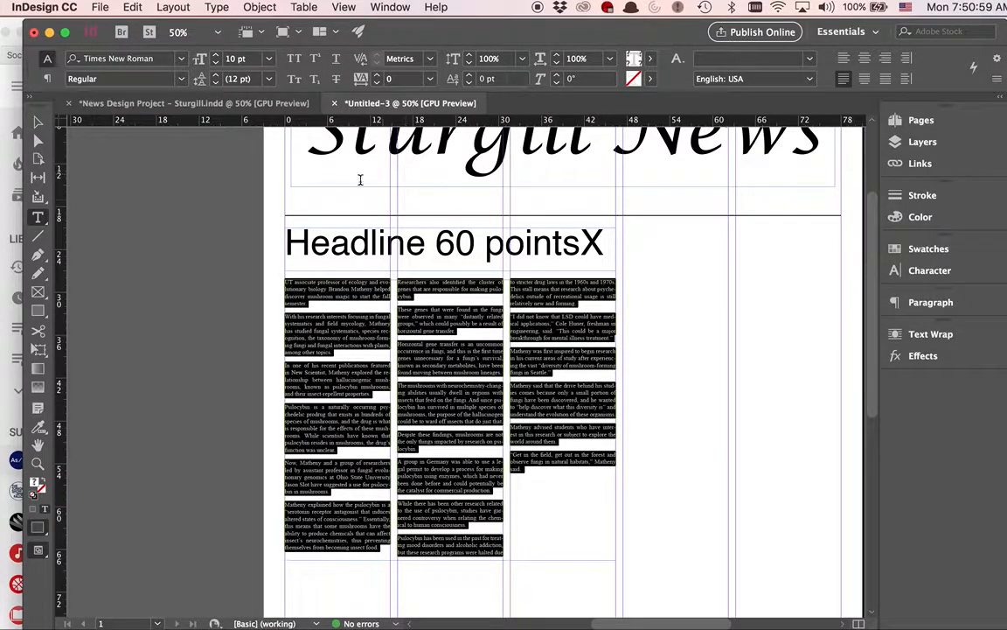
pyautogui.click(38, 121)
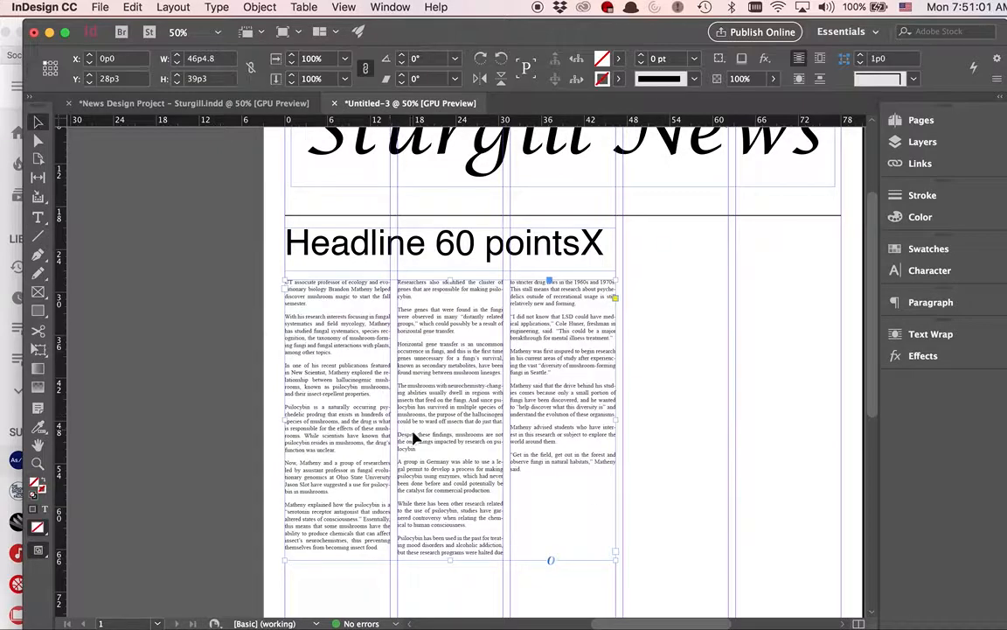
pyautogui.moveTo(450, 559); pyautogui.dragTo(451, 495)
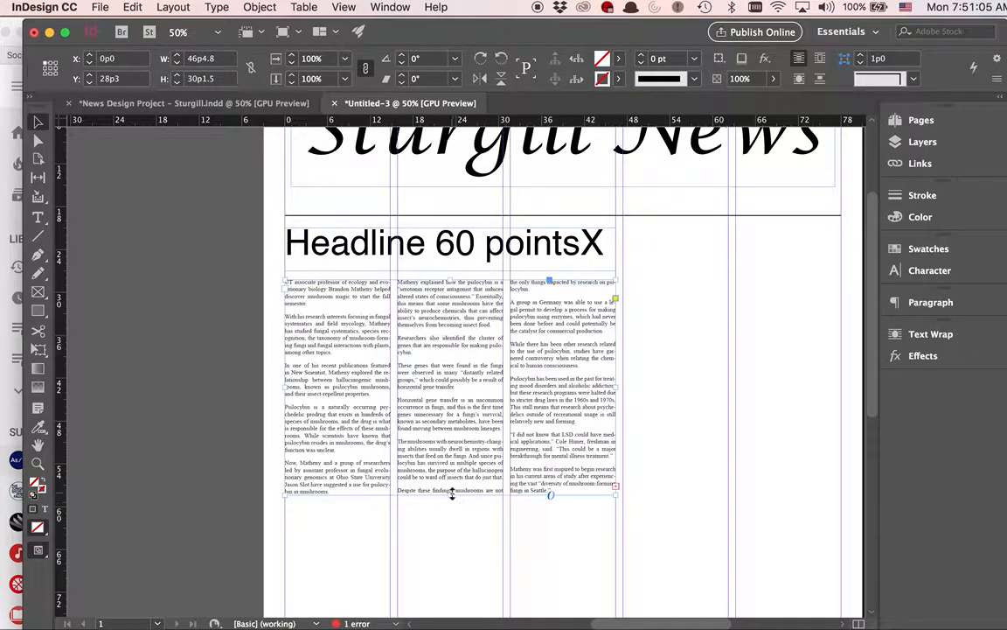
pyautogui.moveTo(451, 495); pyautogui.dragTo(452, 499)
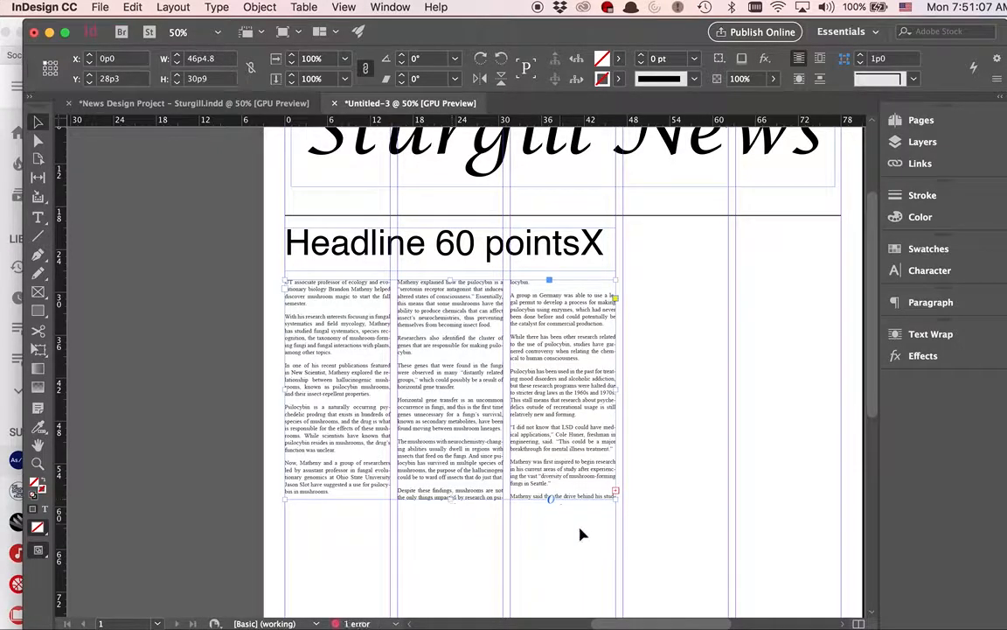